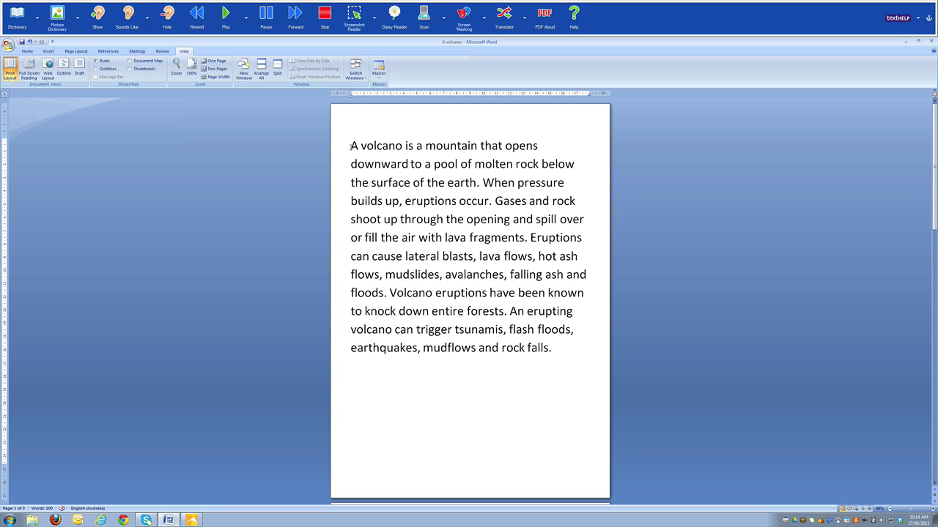
Step: Have the volcano passage read aloud from its first sentence
click(350, 145)
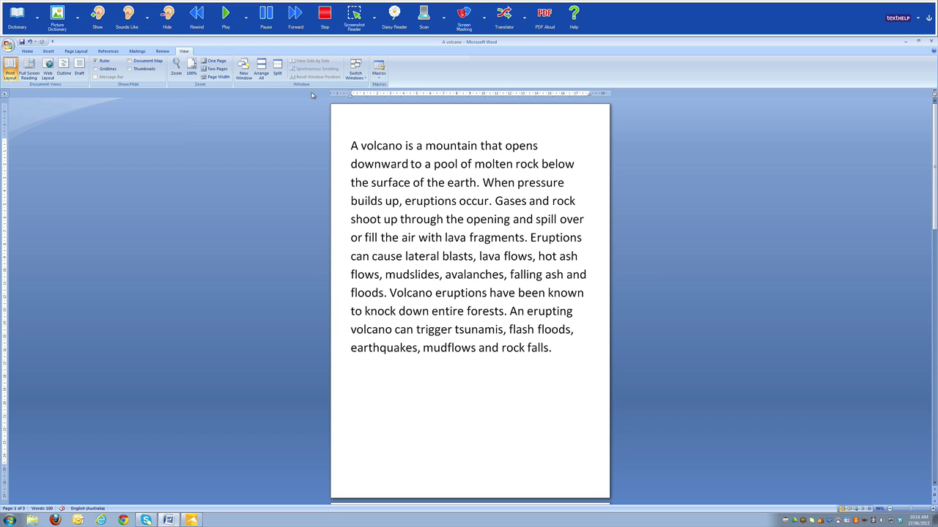
click(230, 22)
Step: Examine the highlighting settings in Speech Options, including the available colours for highlighting in the document
click(245, 21)
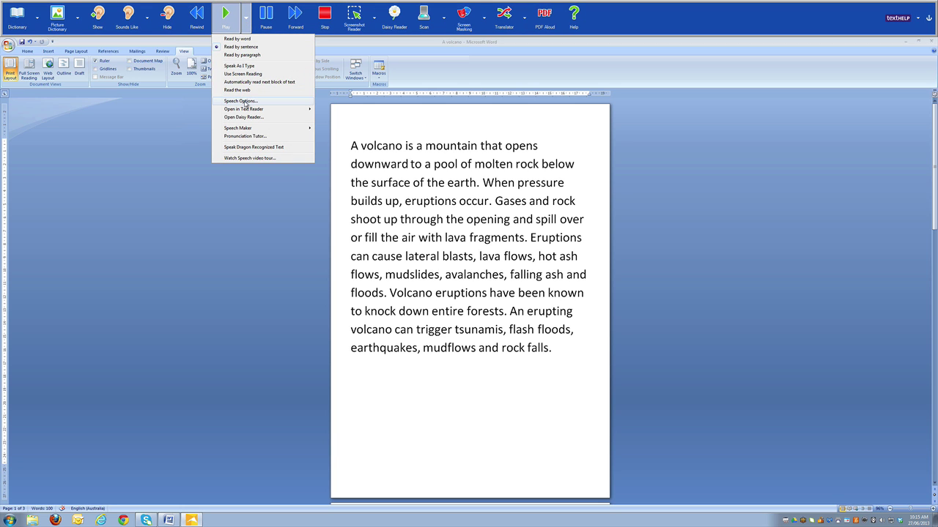
click(242, 101)
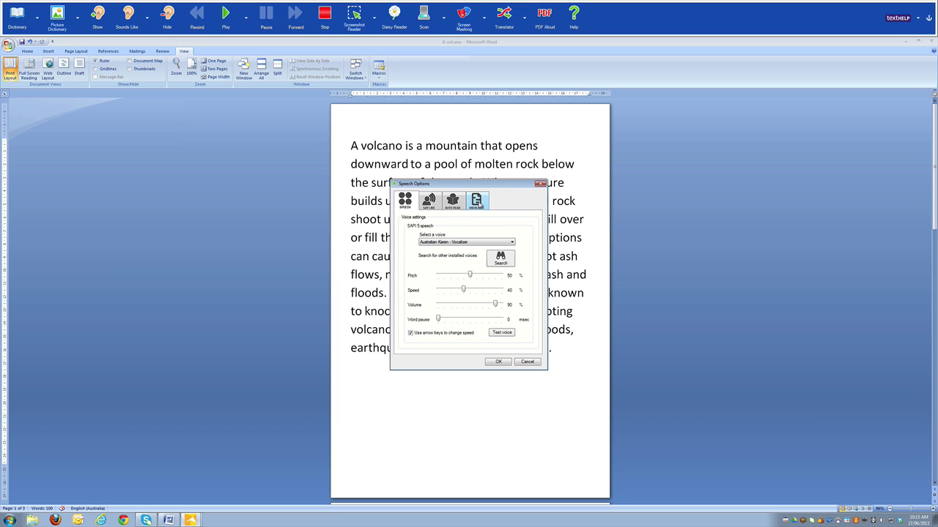
click(480, 206)
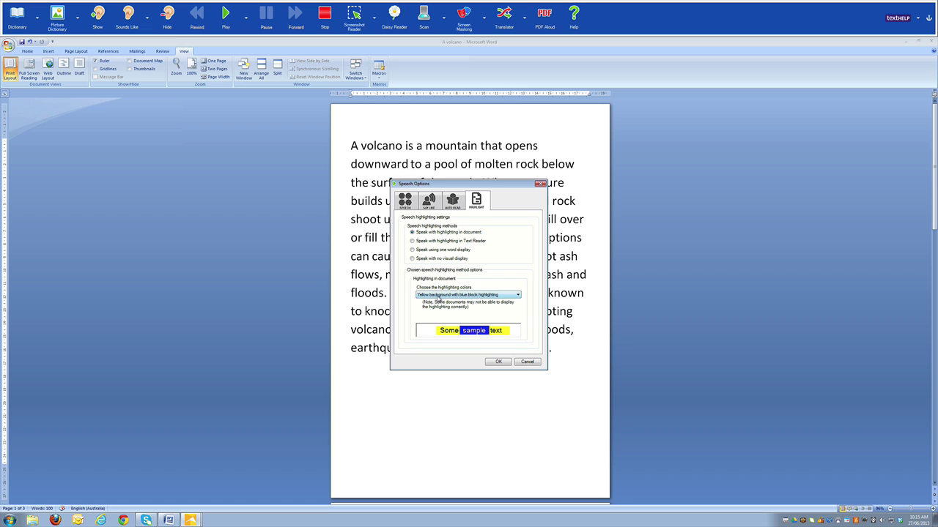
click(517, 295)
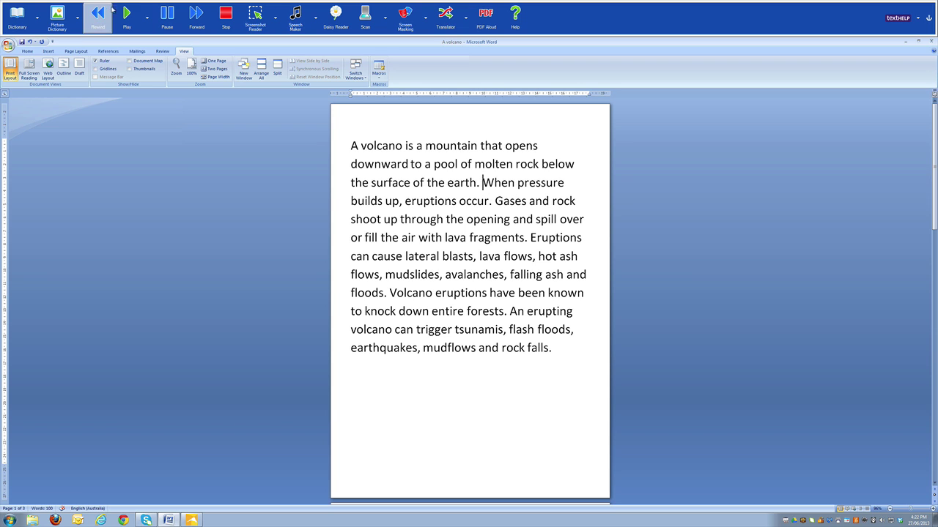
Step: Have the passage read aloud starting at the sentence beginning with "Gases", and stop the speech
click(148, 20)
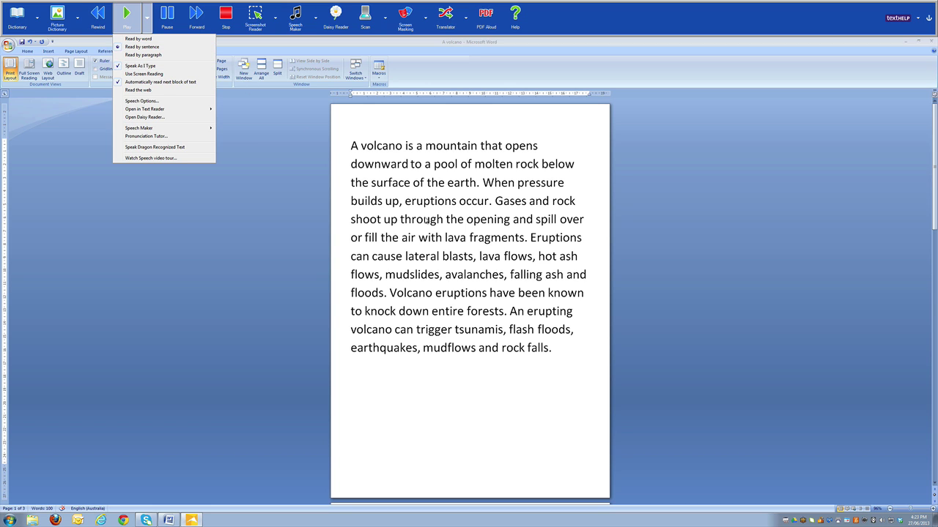
click(496, 202)
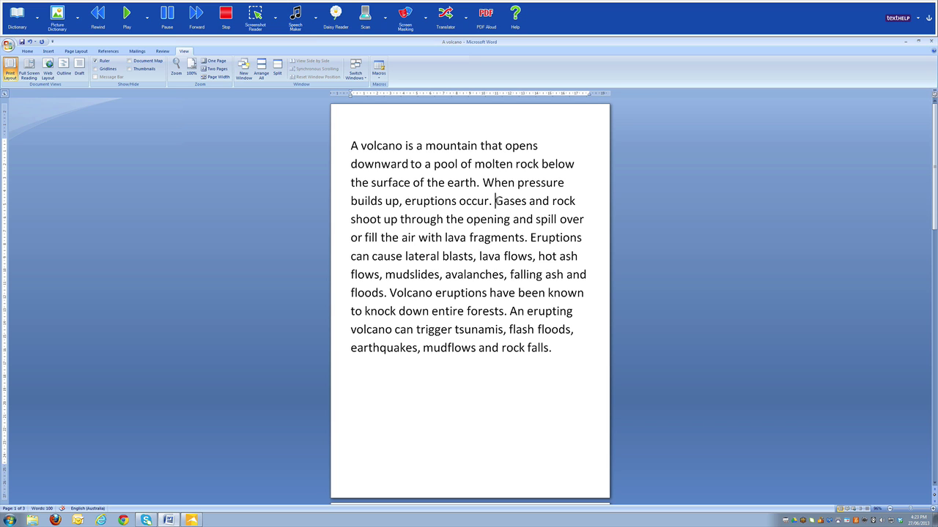
double_click(506, 200)
triple_click(505, 201)
double_click(506, 201)
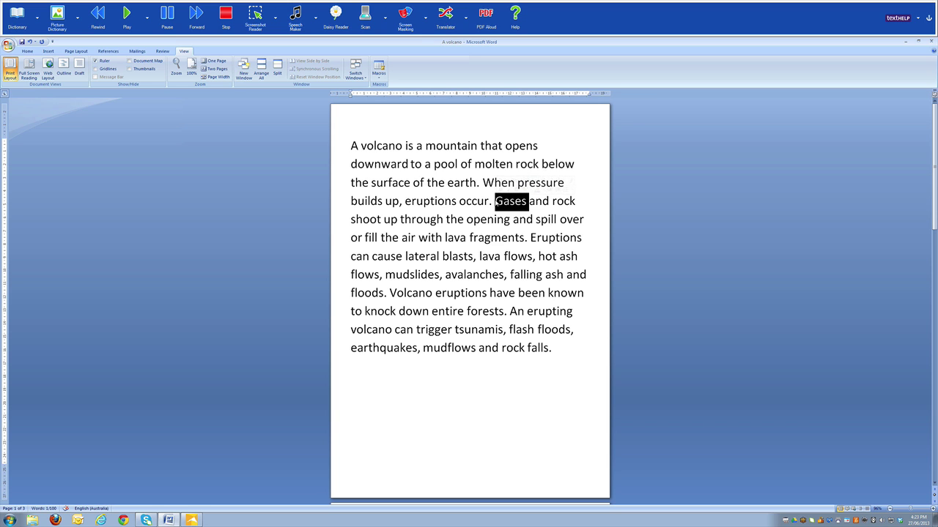
triple_click(506, 201)
click(495, 200)
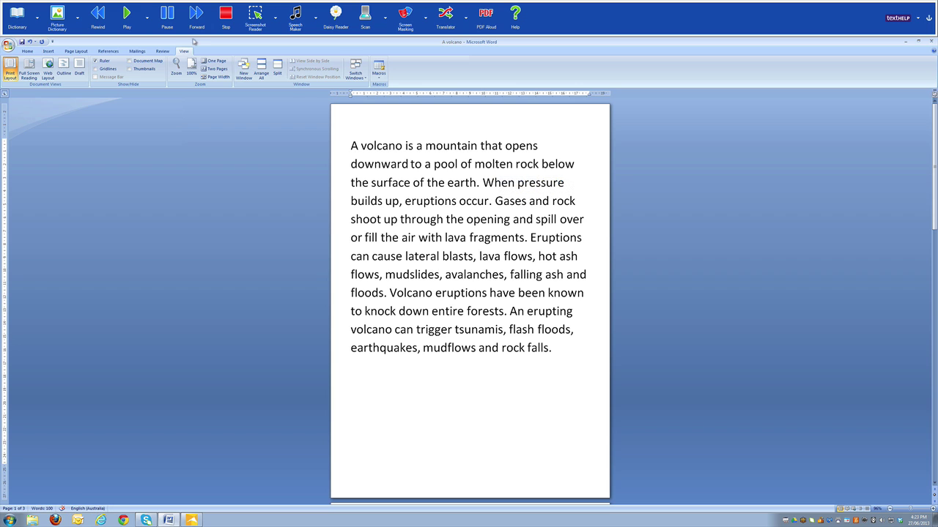
click(128, 21)
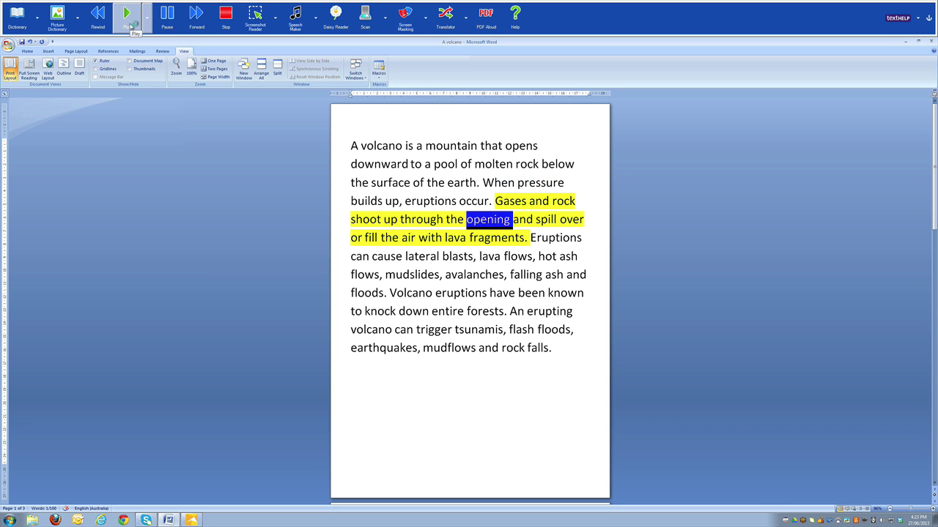
click(224, 25)
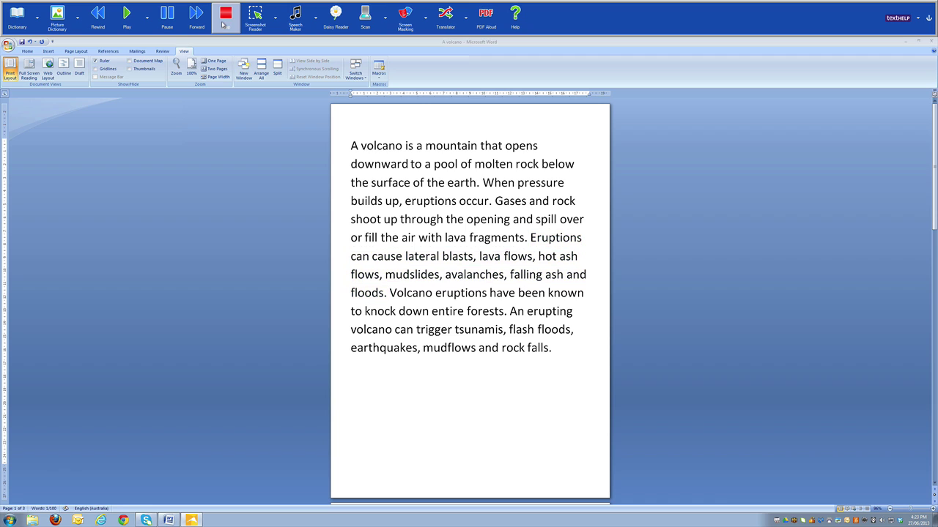
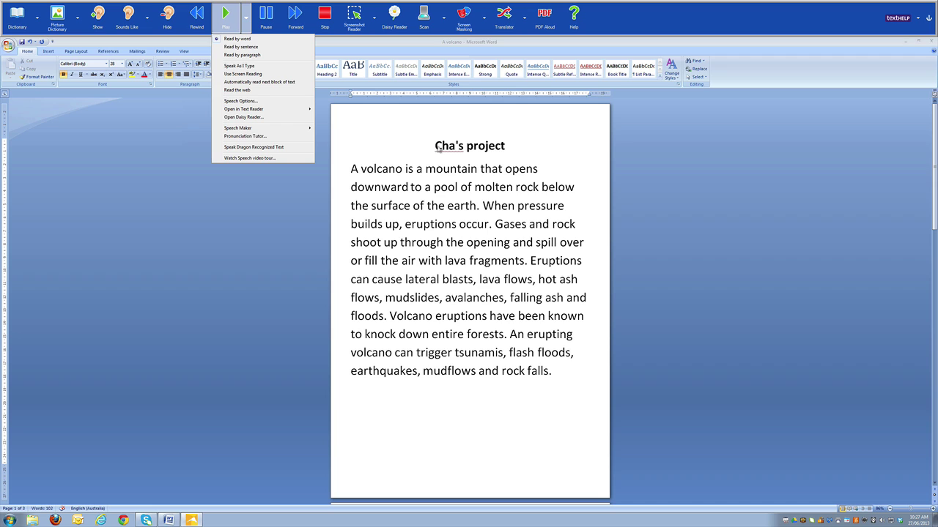
Step: Select the name in the document title and have it read aloud
click(444, 148)
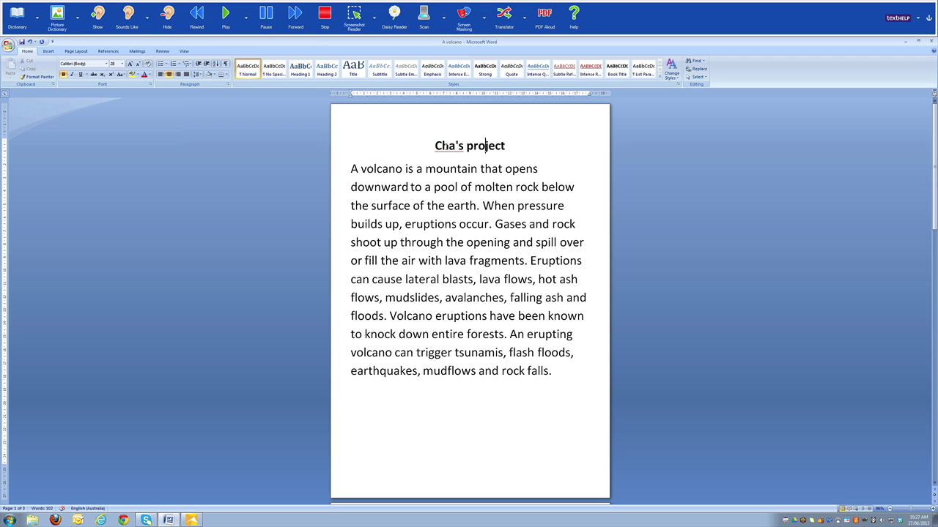
double_click(446, 145)
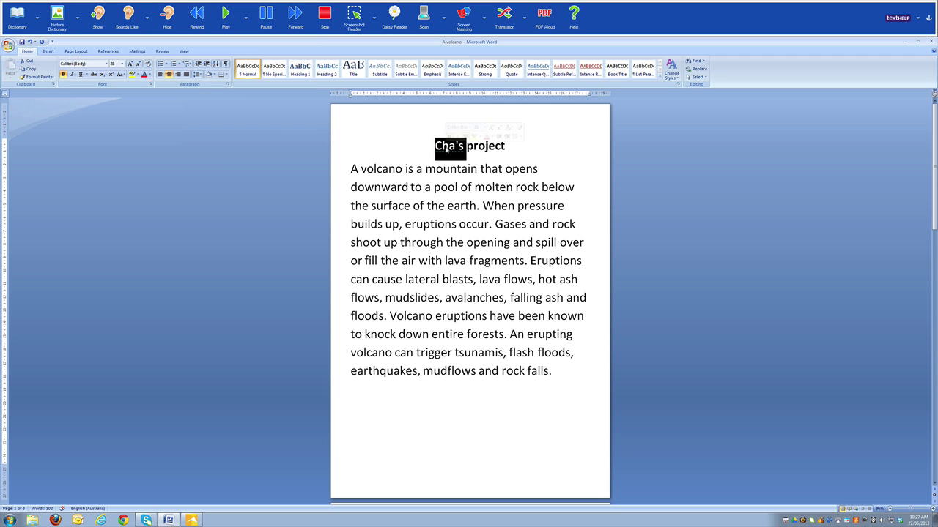
click(226, 14)
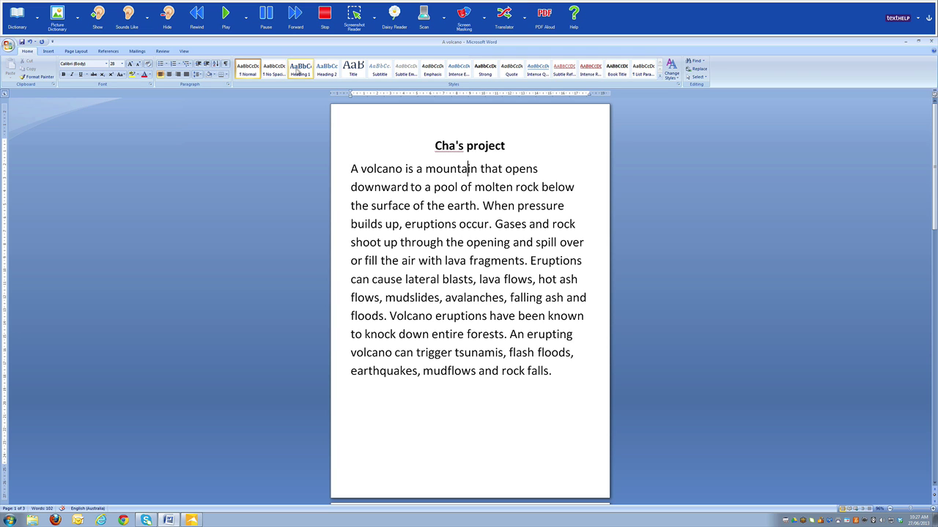
Step: Add and save a modified pronunciation in Speech Options for the possessive name used in the title
click(247, 27)
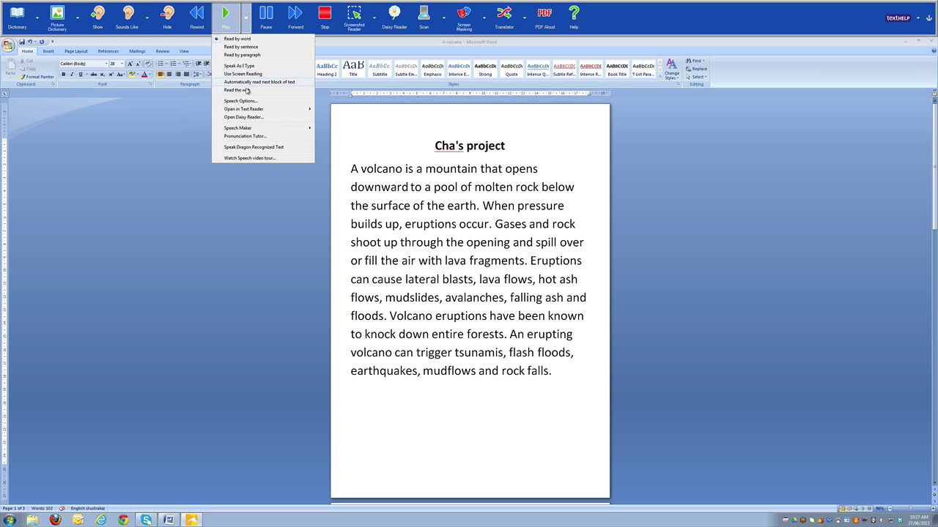
click(247, 102)
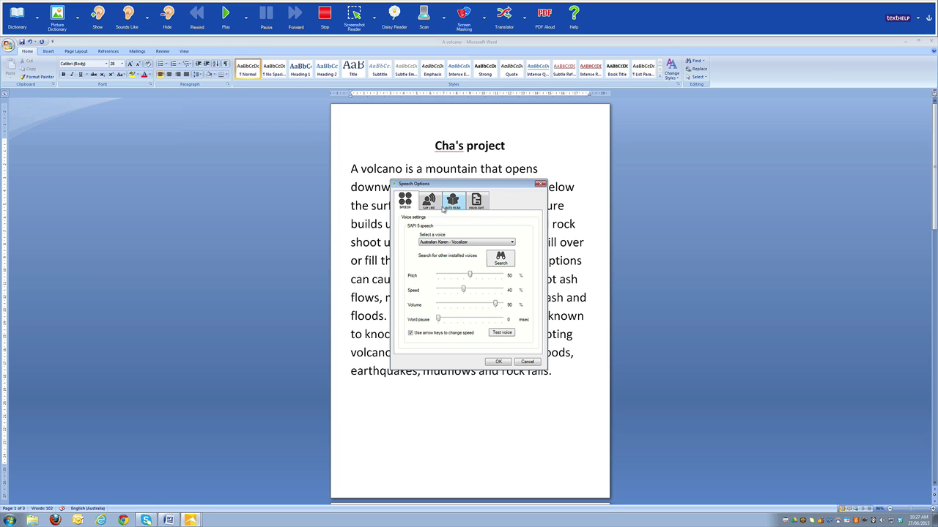
click(429, 202)
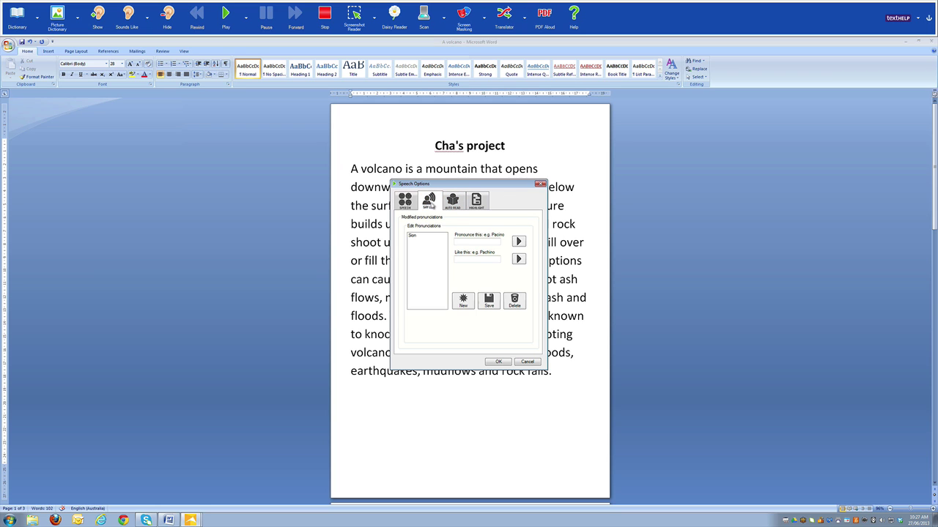
click(466, 242)
text(Cha)
click(493, 259)
text(Ch)
text(ha)
text('s)
click(485, 303)
Step: Save another pronunciation for the title's name without the possessive, to sound like "sha", and apply the Speech Options
text(Cha)
click(471, 259)
text(sha)
click(488, 301)
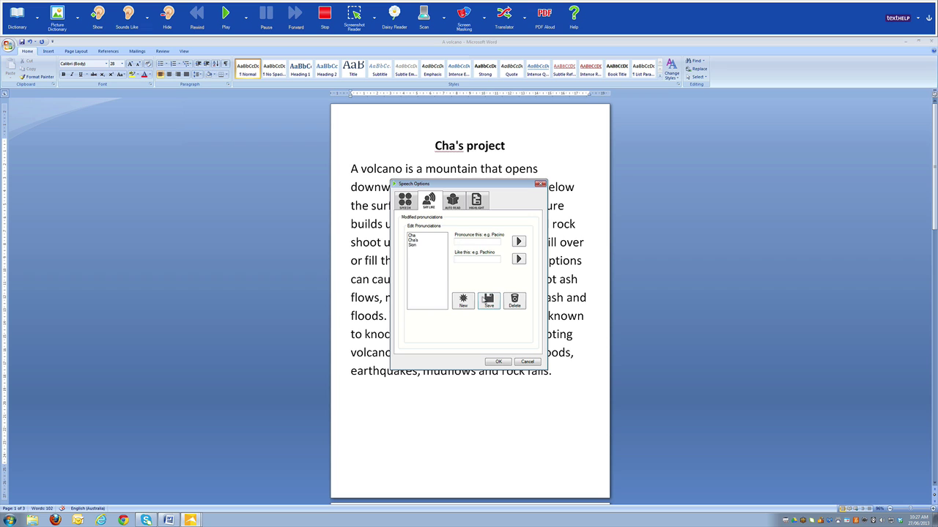
click(499, 361)
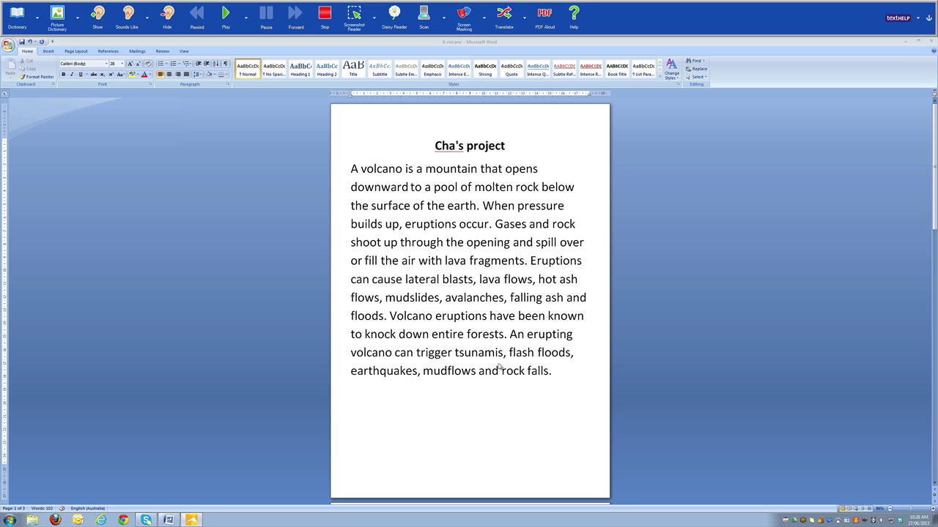
Step: Have the title's name read aloud again to check the modified pronunciation
double_click(445, 146)
click(226, 13)
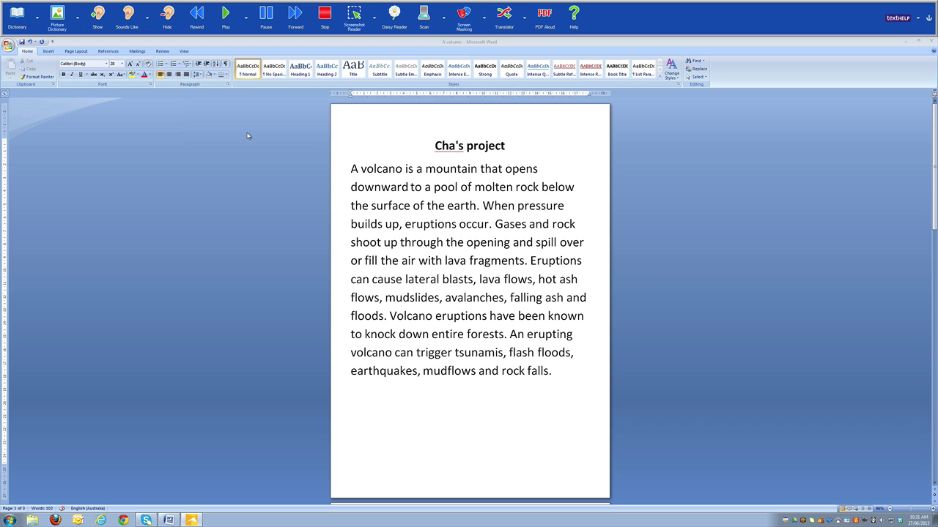
Step: Turn on the Use Screen Reading speech option and turn it back off
click(246, 28)
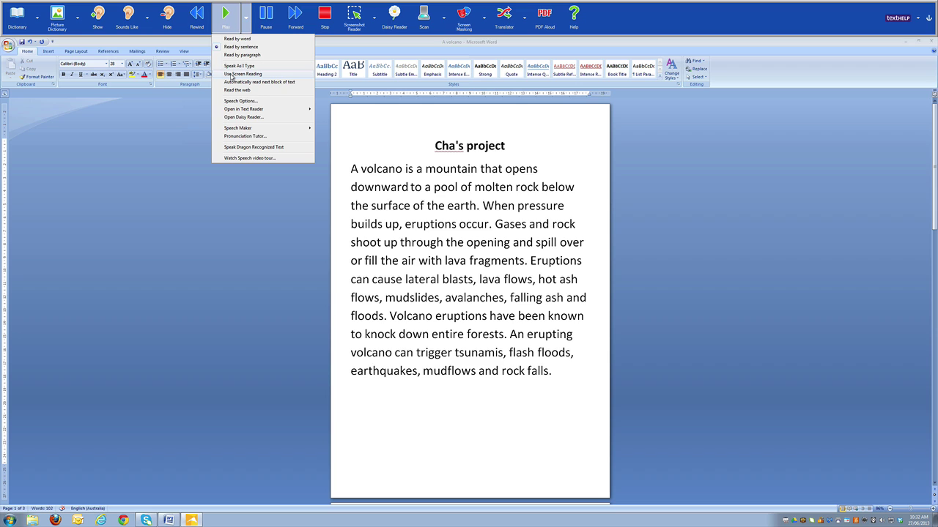
click(232, 74)
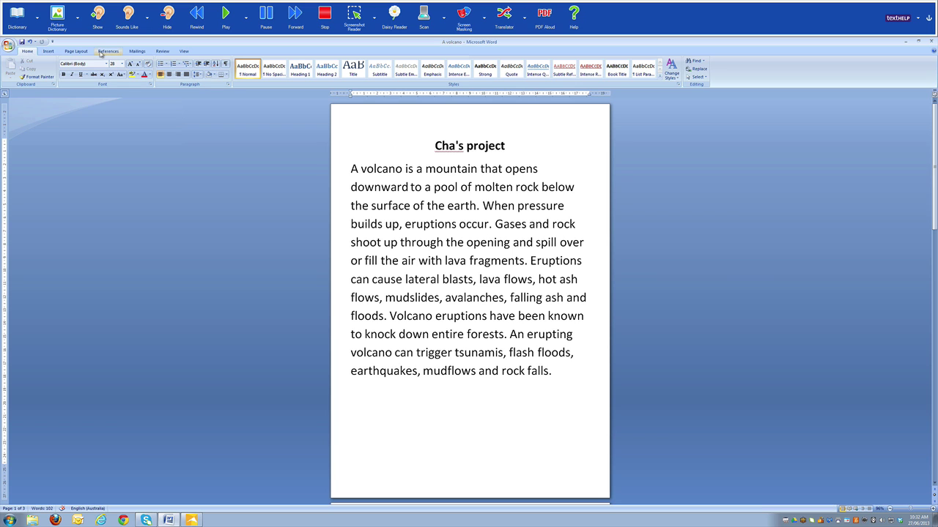
click(246, 25)
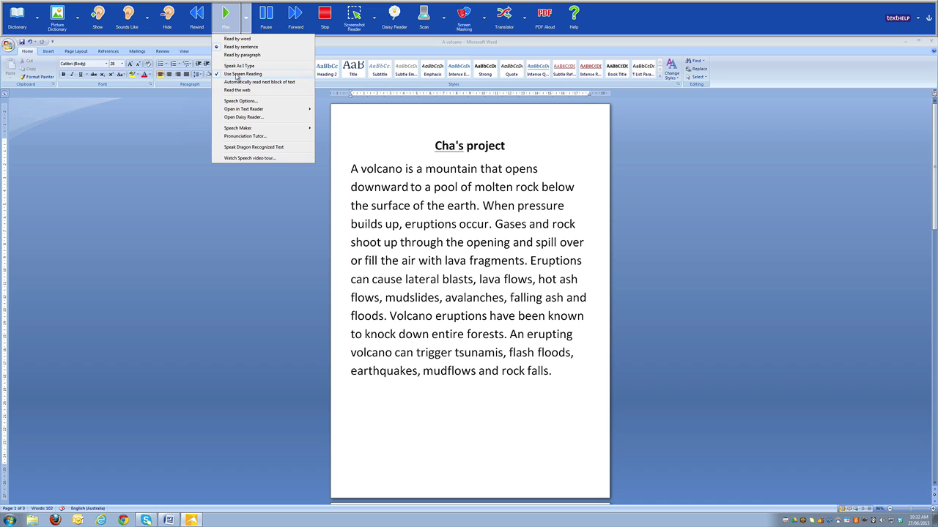
click(236, 74)
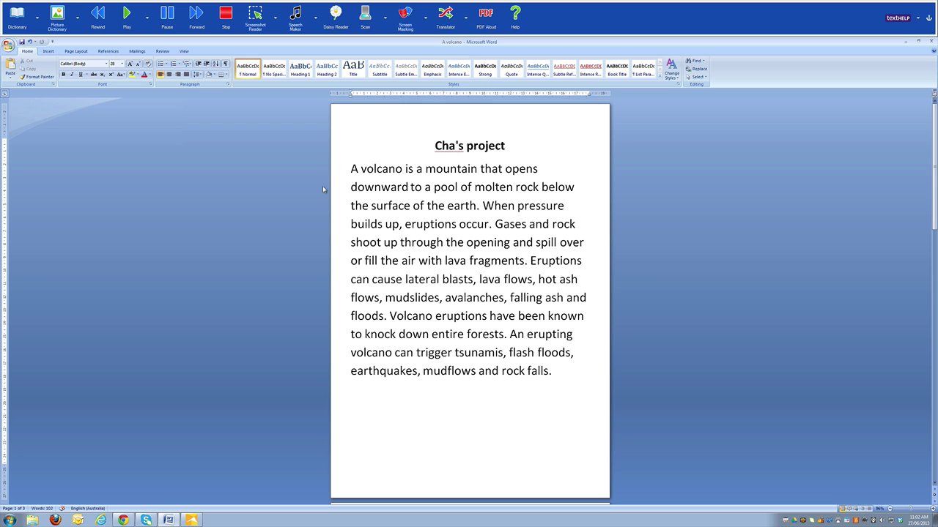
Step: Look up "volcano" from the first sentence in the dictionary and view the available definition types
click(389, 170)
double_click(389, 170)
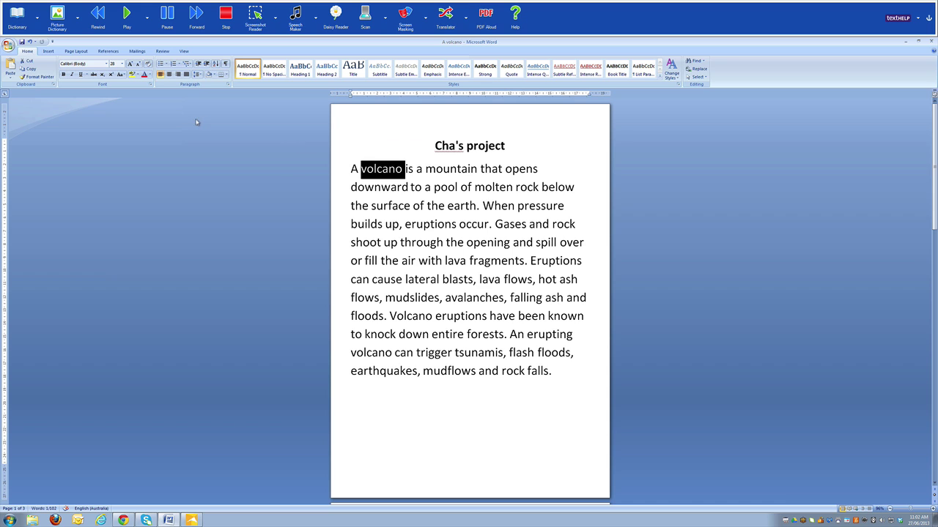
click(19, 25)
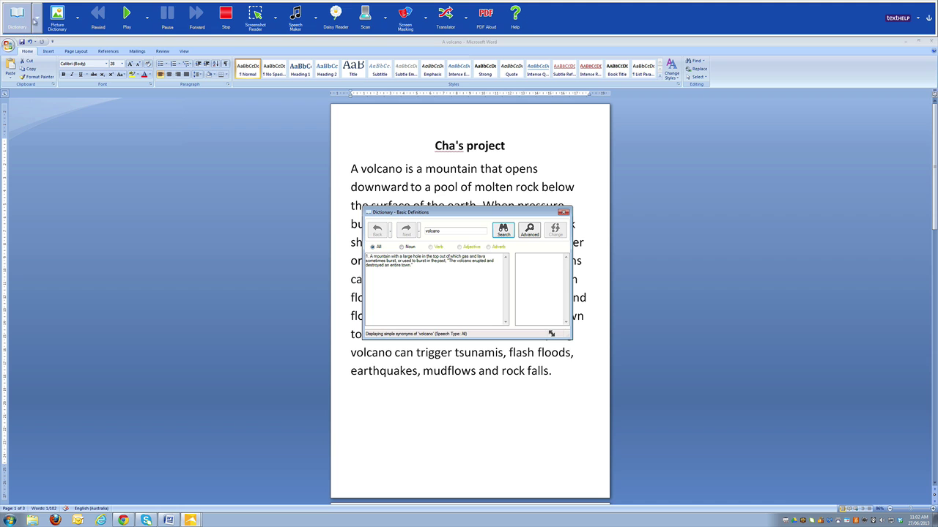
click(37, 22)
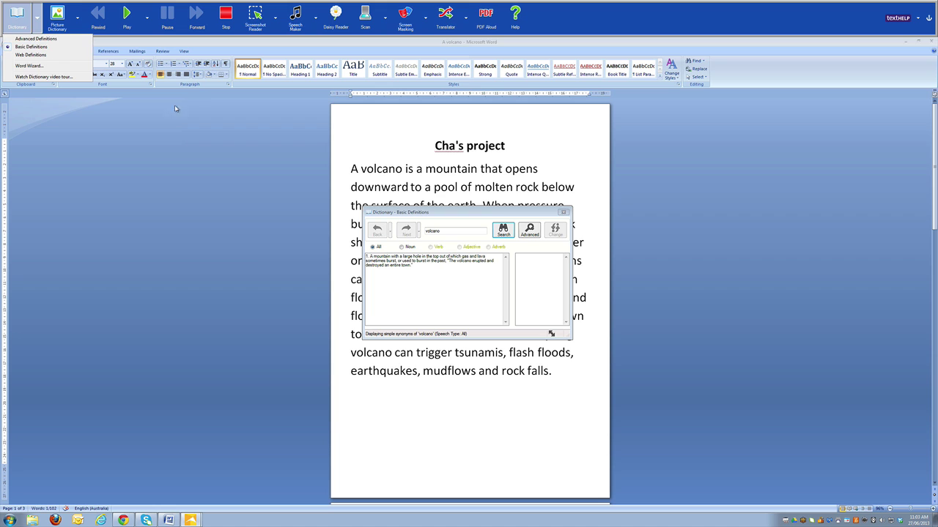
Step: Have the basic dictionary definition of "volcano" read aloud, and stop the speech
click(381, 264)
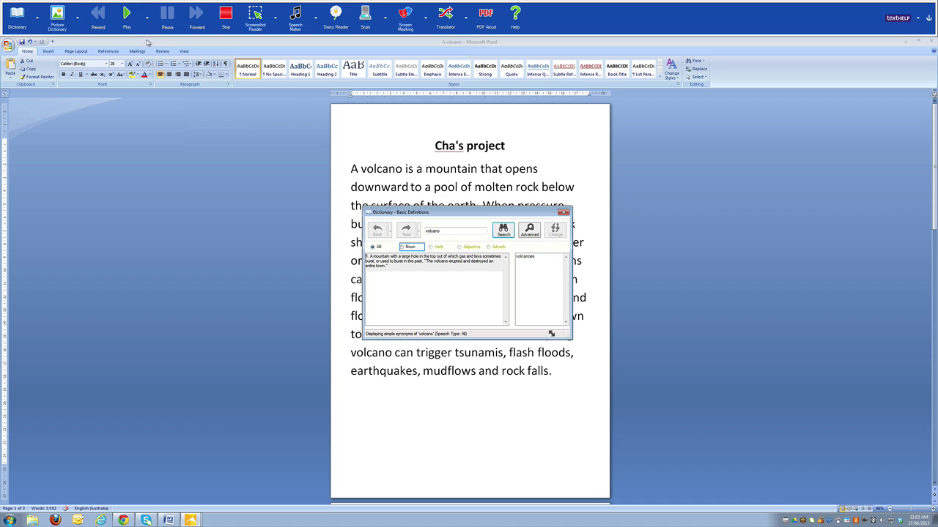
click(126, 25)
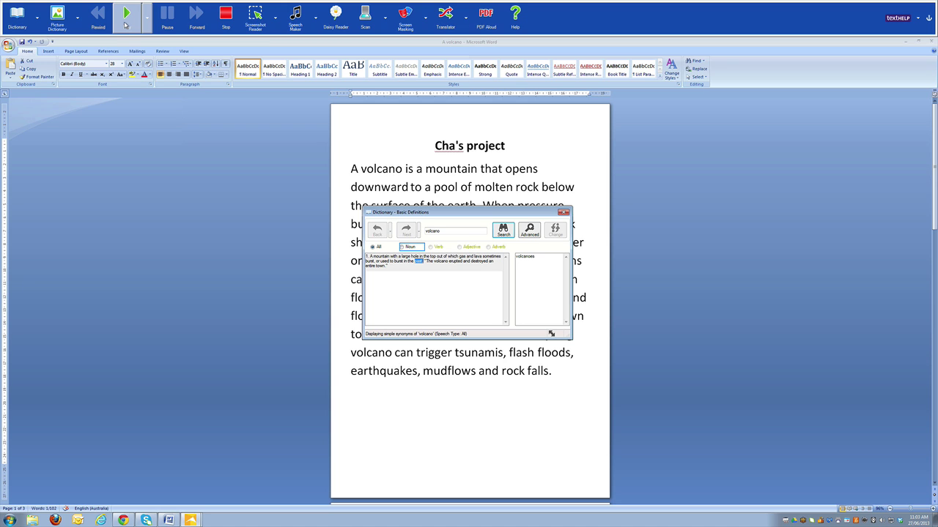
click(226, 15)
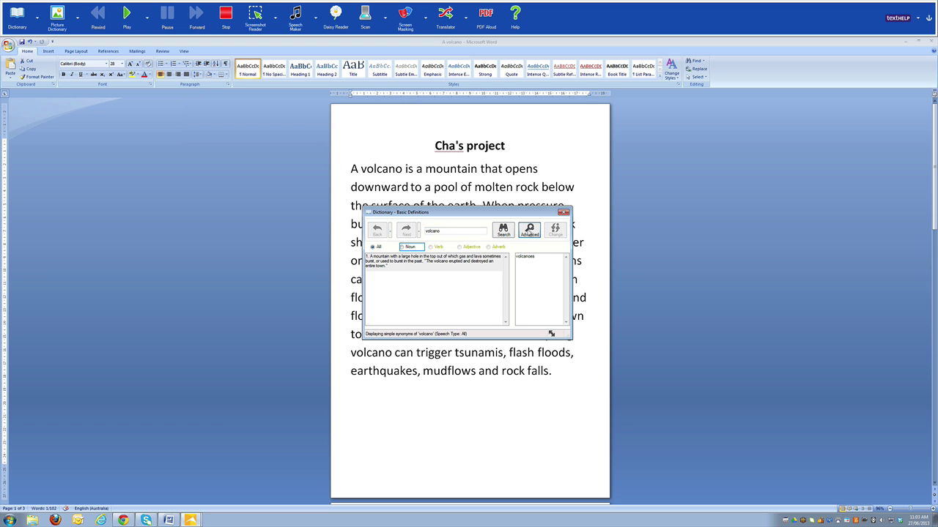
Step: View the advanced lookup choices for "volcano", and close the dictionary
click(528, 229)
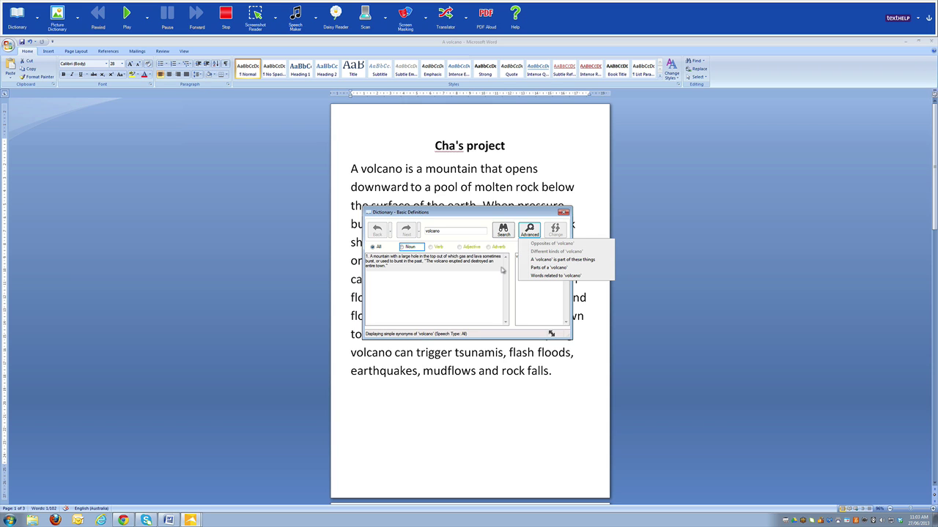
click(432, 286)
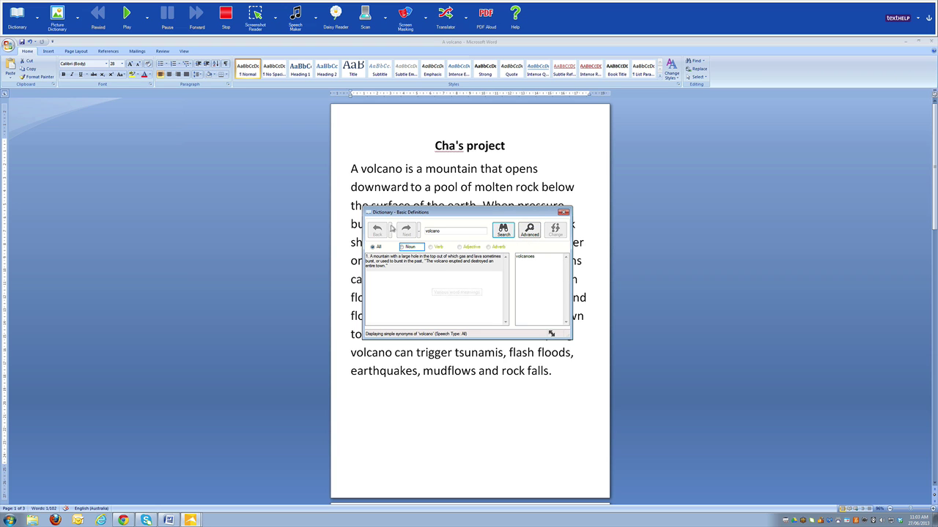
click(563, 214)
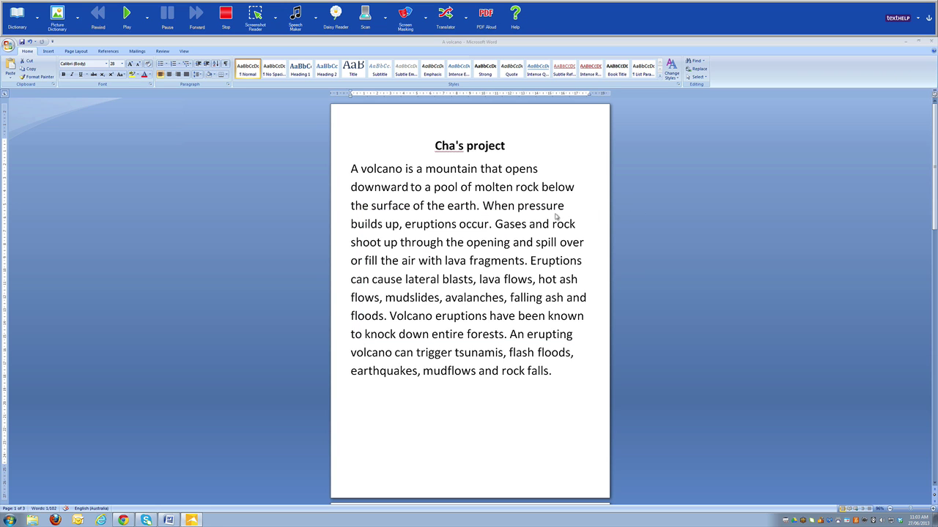
Step: Look up "mountain" from the first sentence in the picture dictionary, and dismiss the dictionary
double_click(443, 172)
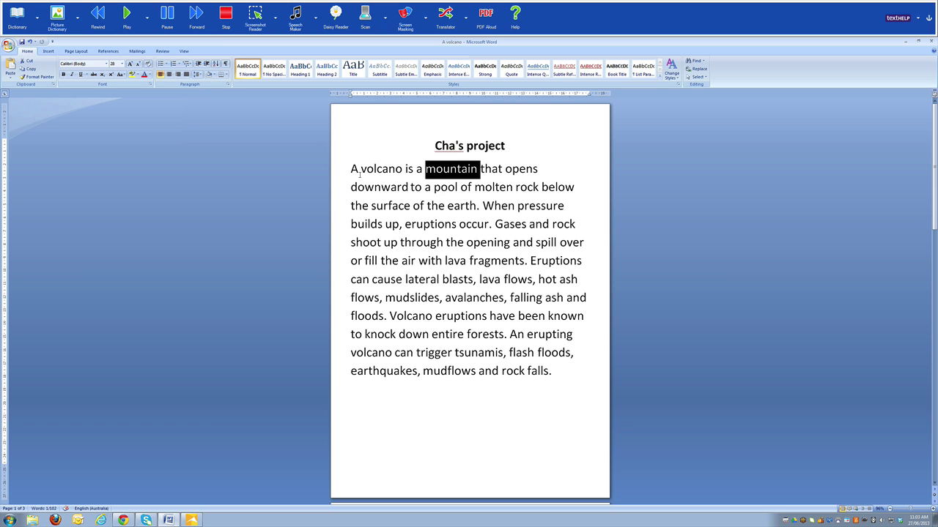
click(55, 22)
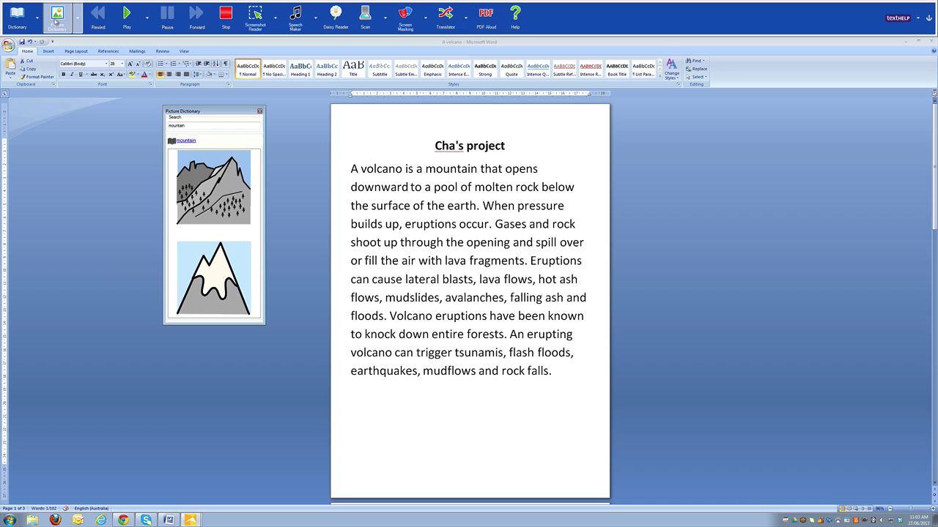
click(374, 222)
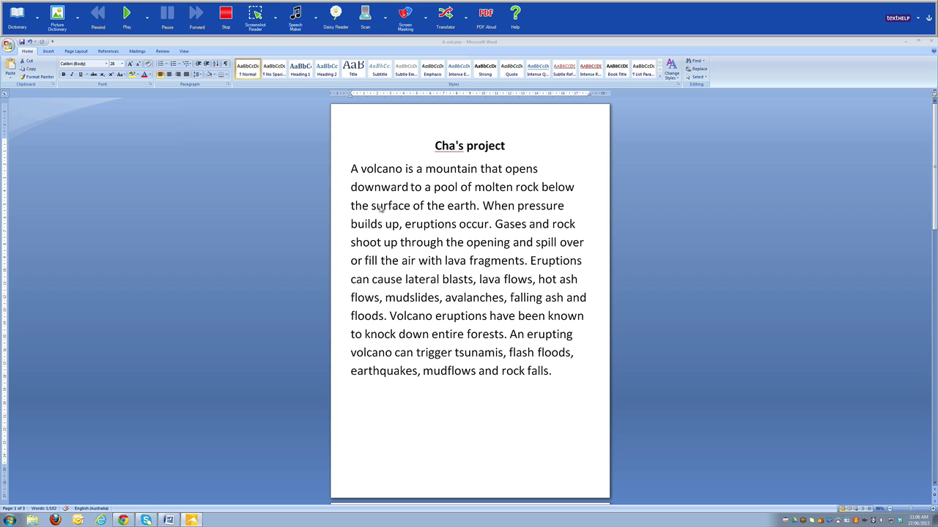
Step: Convert the volcano passage below the title to audio with Speech Maker, using the Australian Karen - Vocalizer voice
drag(352, 173, 563, 374)
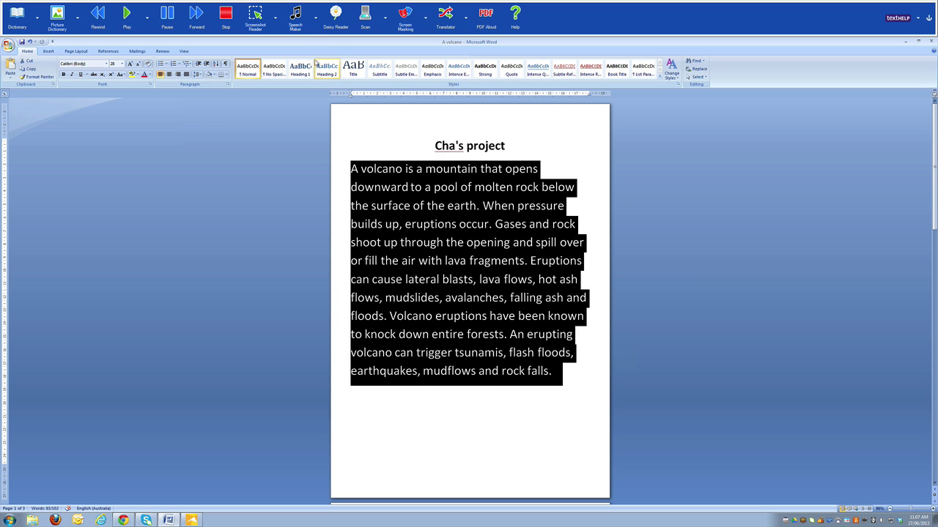
click(298, 27)
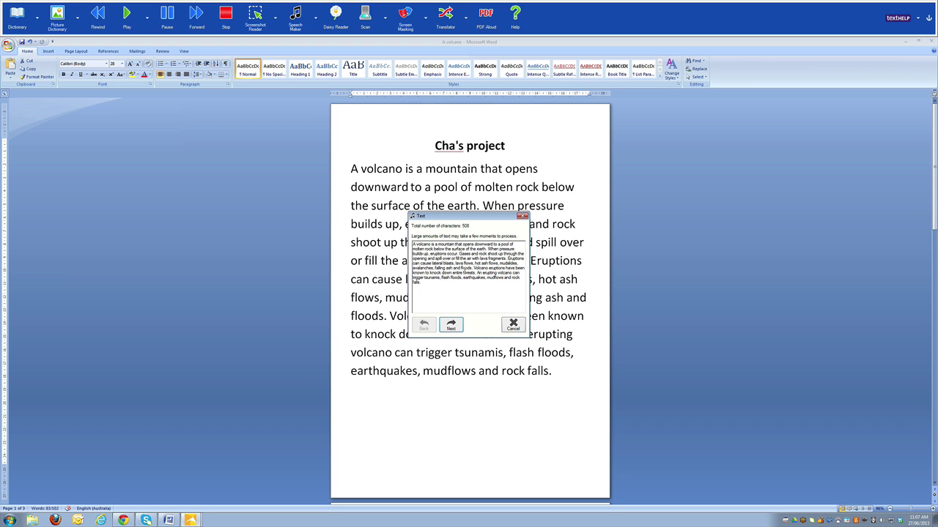
click(452, 327)
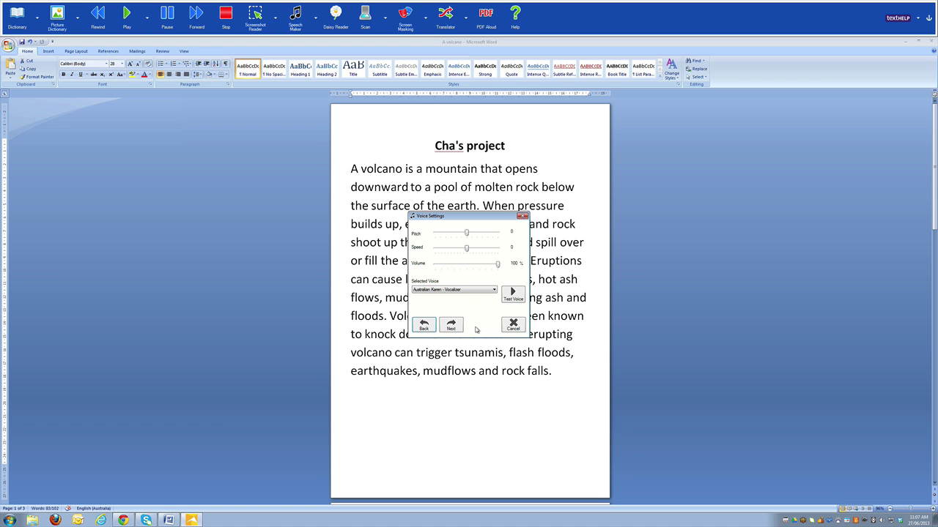
click(453, 326)
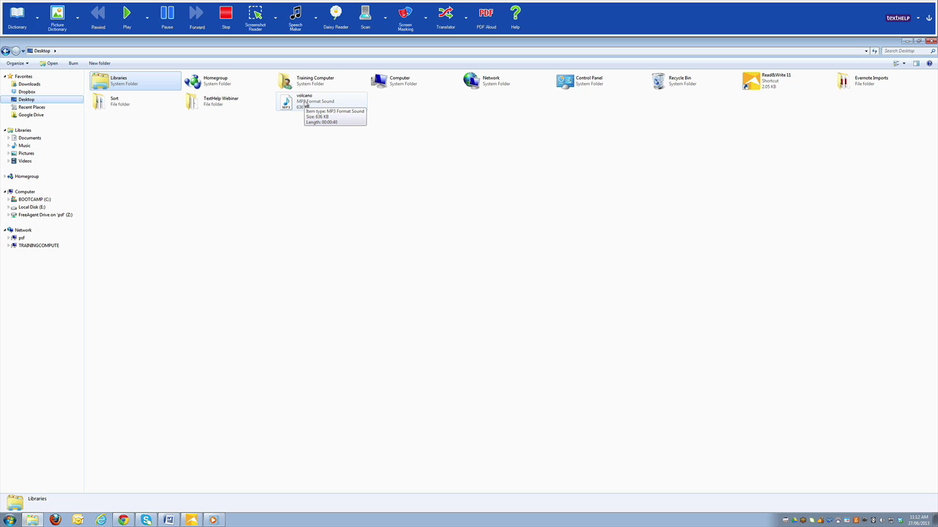
Step: Play the volcano MP3 file from the Desktop folder, and control its playback
click(305, 105)
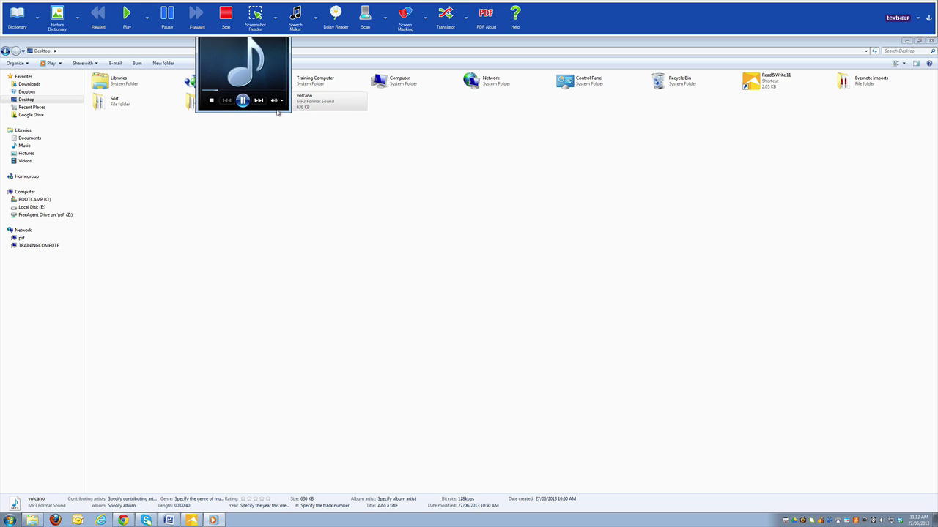
click(243, 100)
click(243, 100)
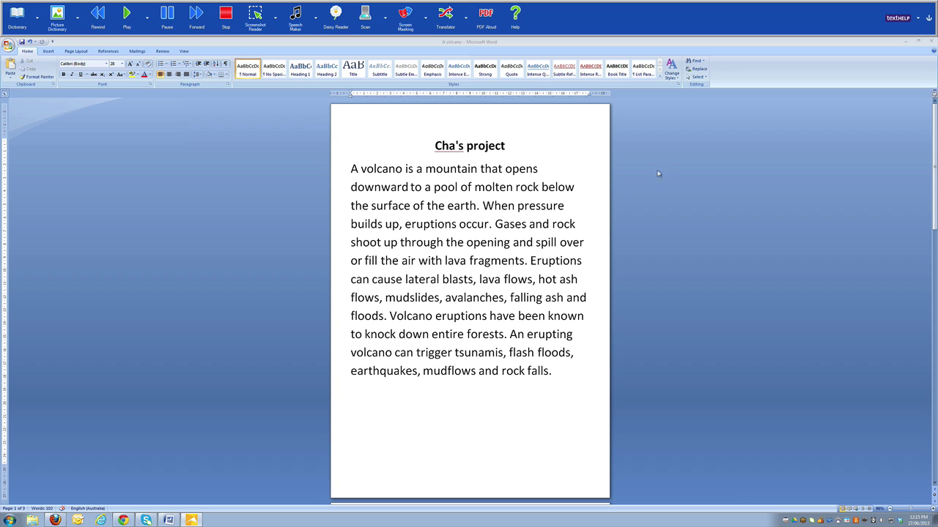
Step: Apply the screen masking type "Tint everything except the line I'm typing on" and place the cursor in the passage's first line
click(425, 23)
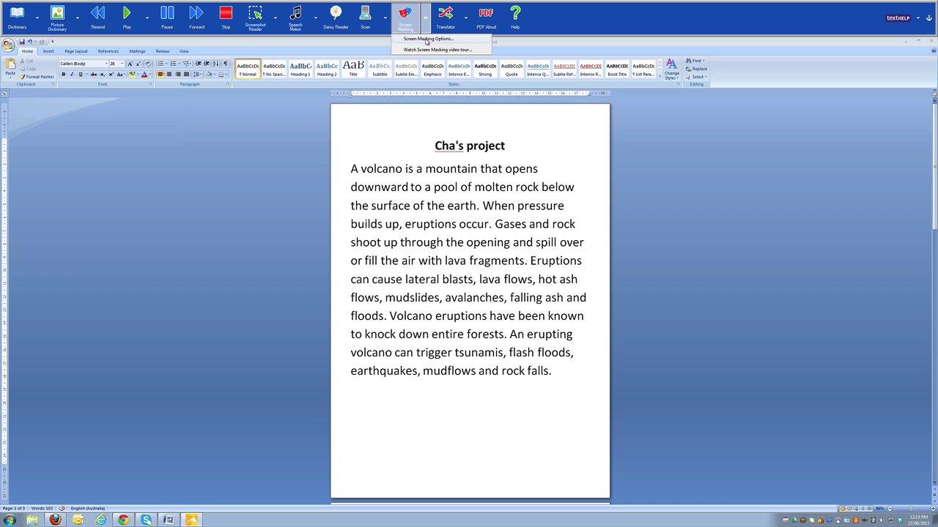
click(426, 39)
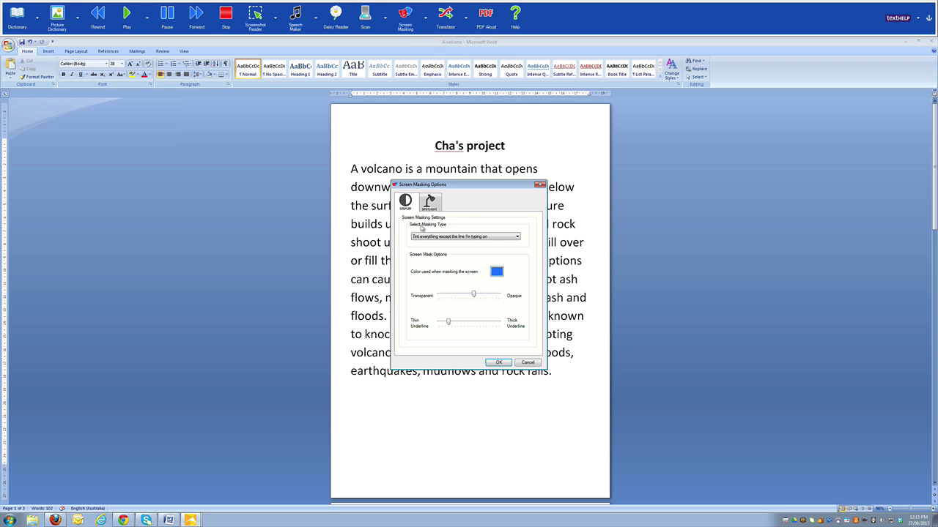
click(518, 238)
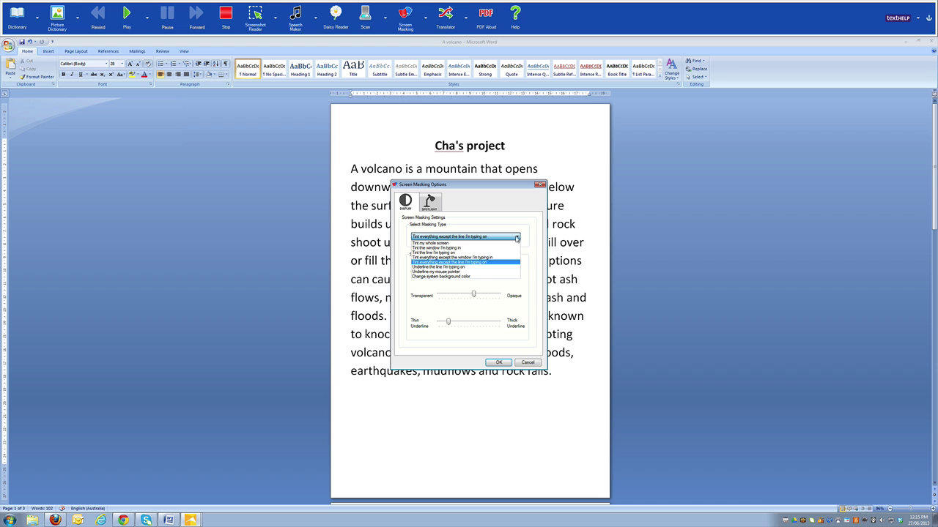
click(494, 262)
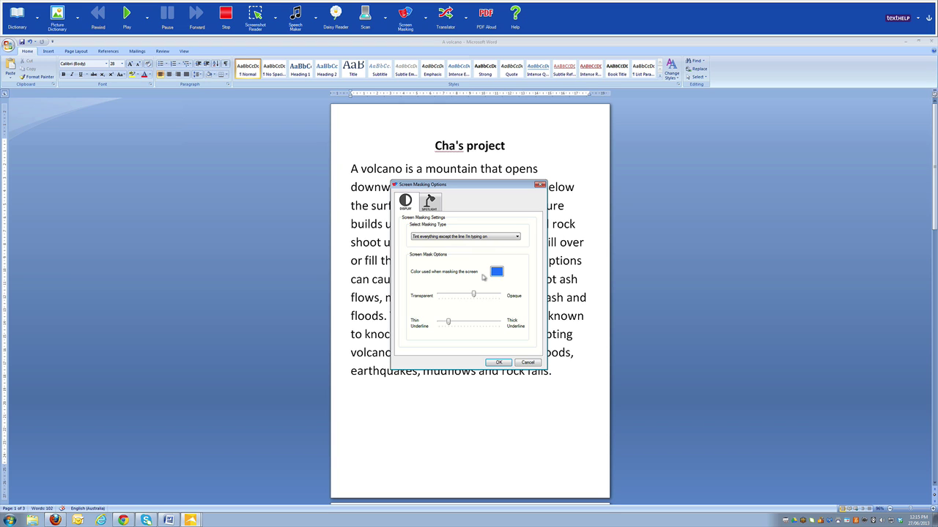
click(498, 363)
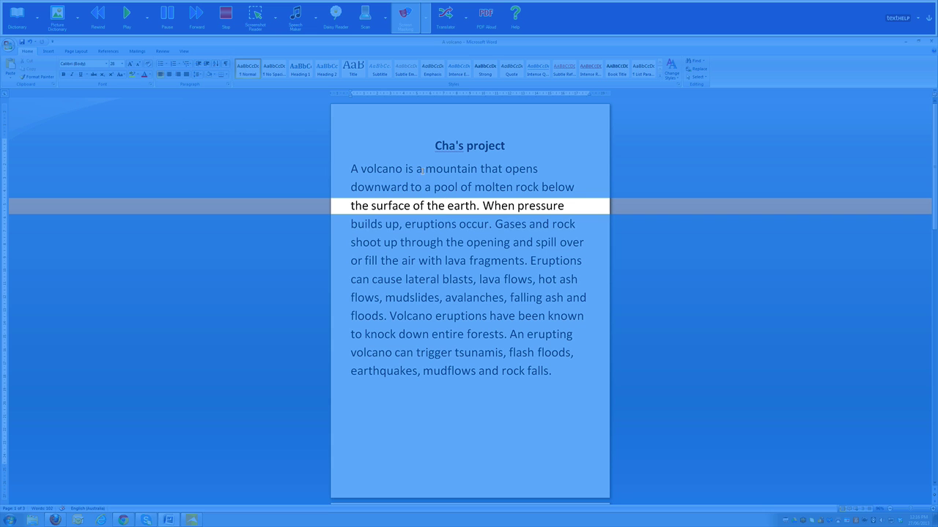
click(423, 170)
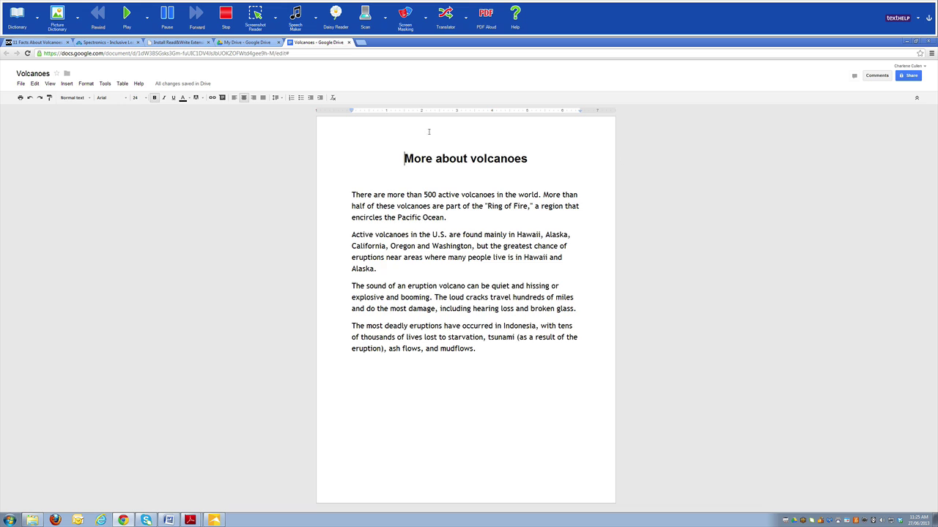
Step: View the Read&Write Google Chrome support page, and have the Volcanoes document read aloud from its first paragraph
click(175, 44)
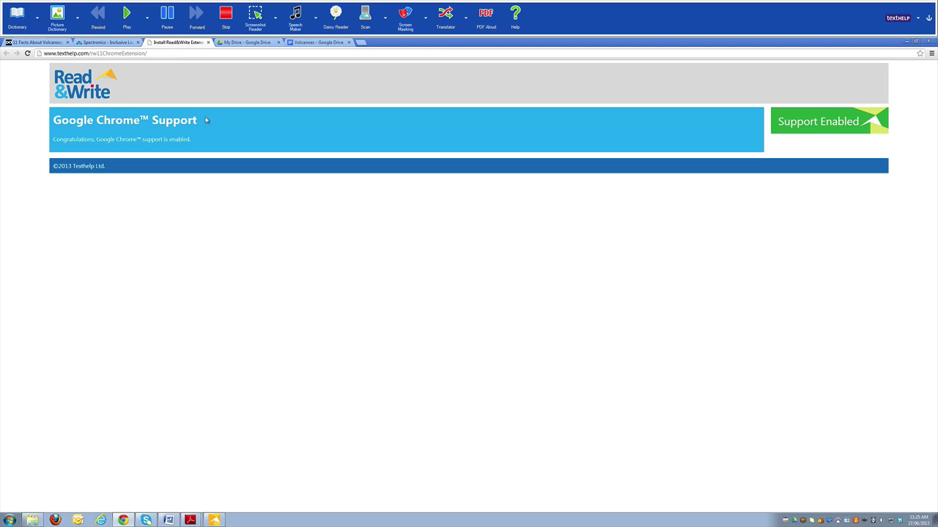
click(307, 44)
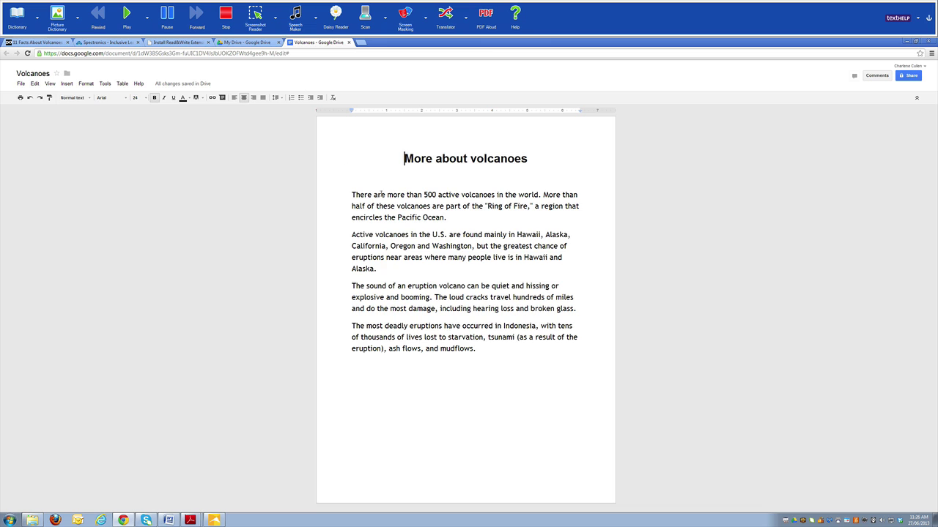
click(347, 194)
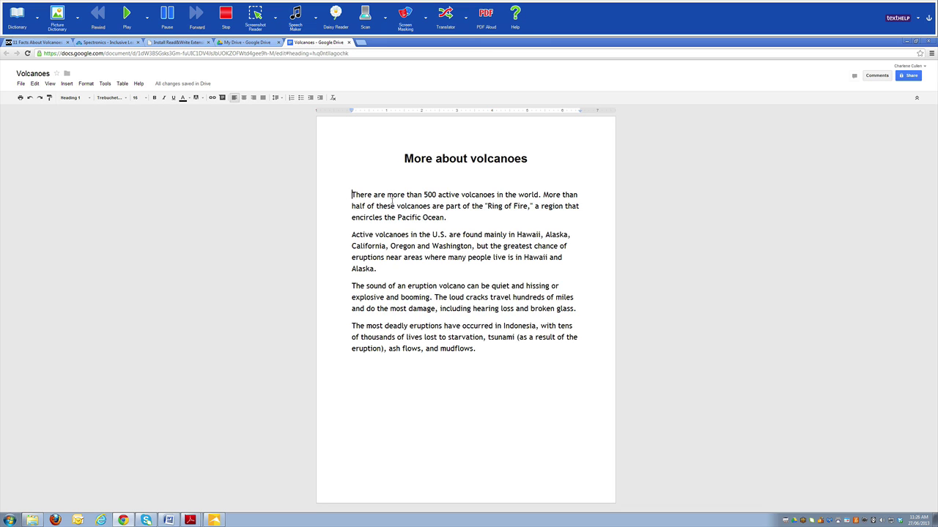
click(126, 22)
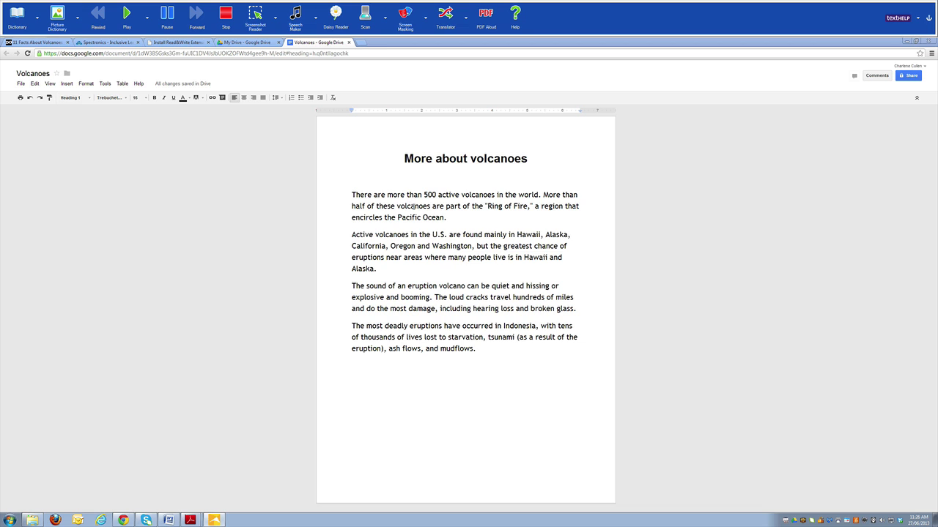
Step: Look up "volcanoes" from the document's first paragraph in the picture dictionary, and close the dictionary
double_click(412, 207)
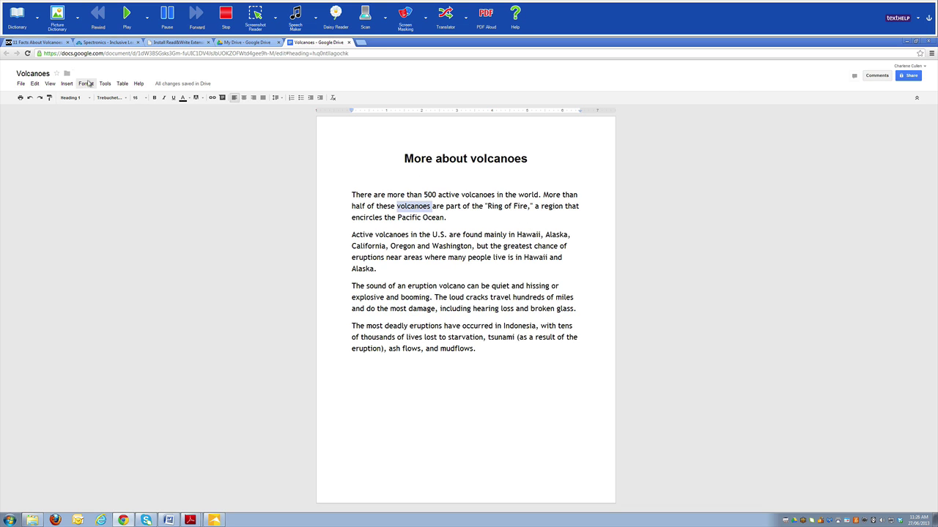
click(57, 21)
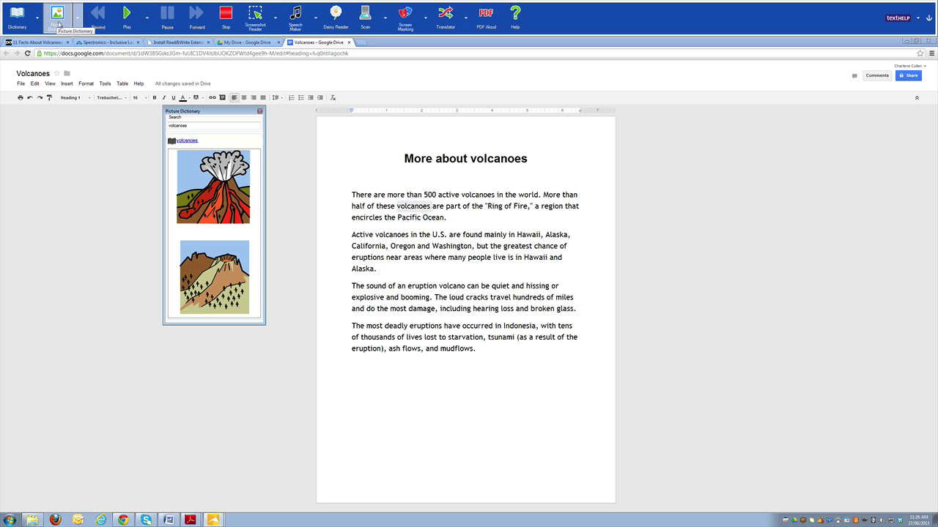
click(260, 111)
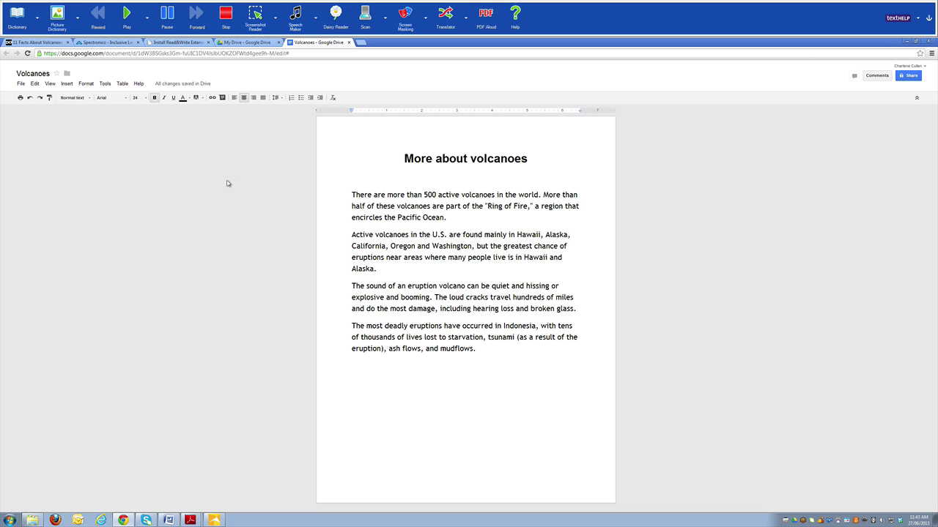
Step: Turn on the Read the web speech option for the "11 Facts About Volcanoes" page and try it on fact 3
click(35, 42)
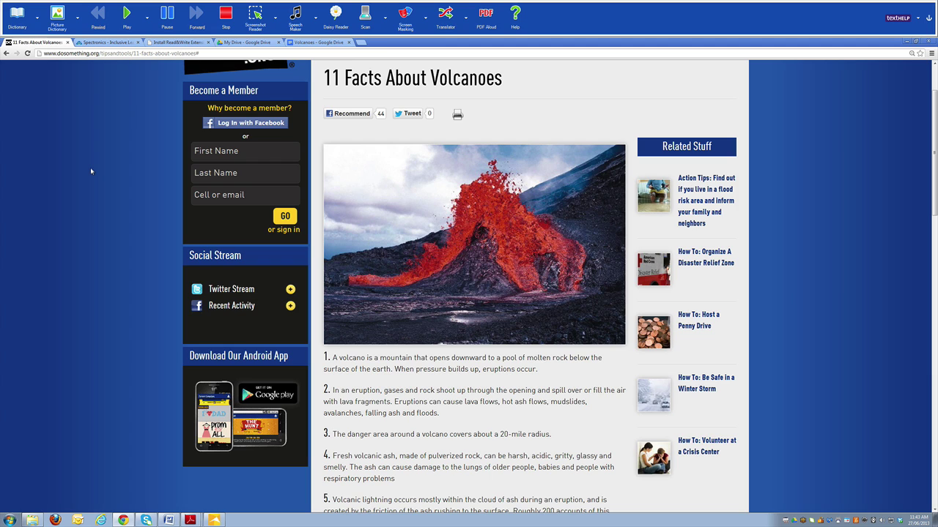
click(147, 20)
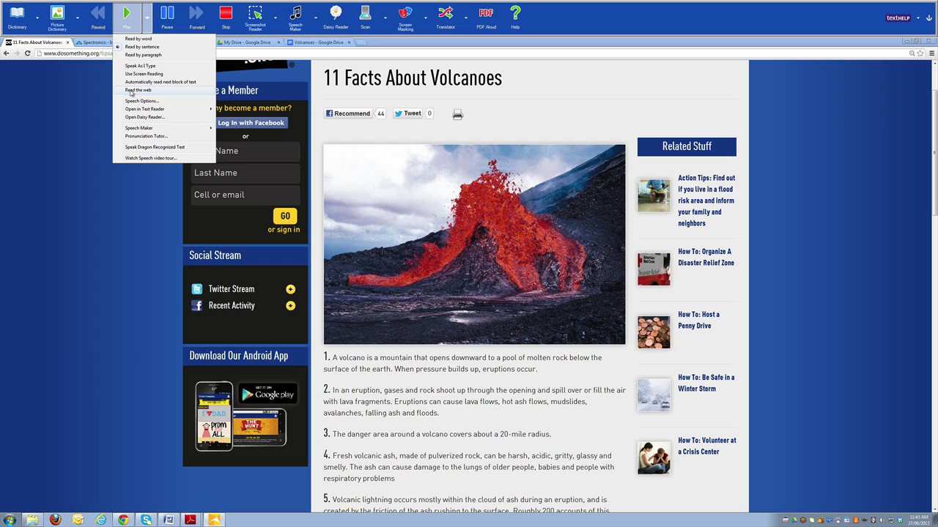
click(130, 91)
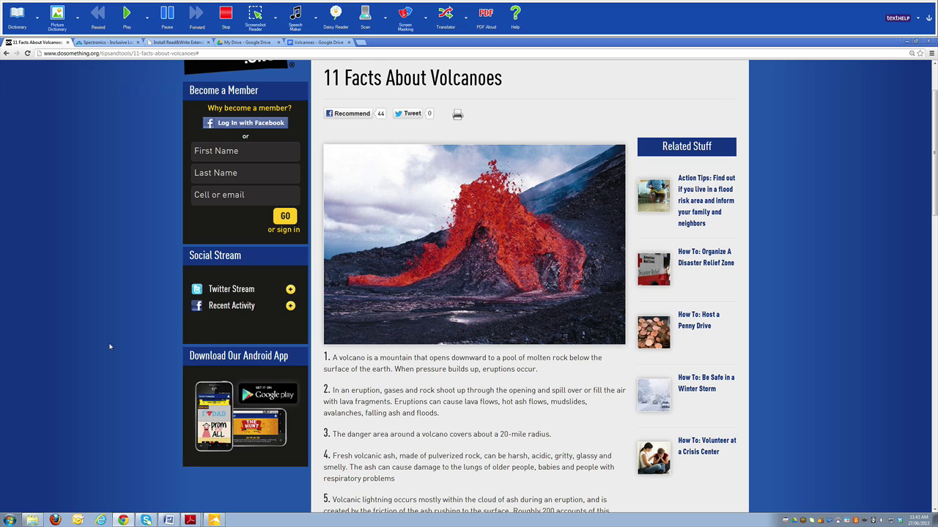
click(374, 435)
Step: Adjust the web page's speech options, have fact 4 about volcanic ash read aloud, and stop the speech
click(147, 26)
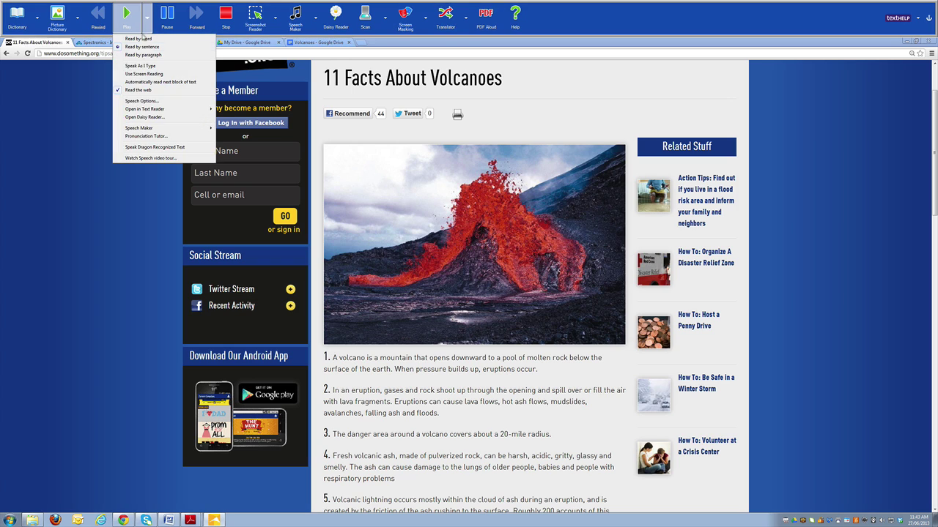
click(134, 85)
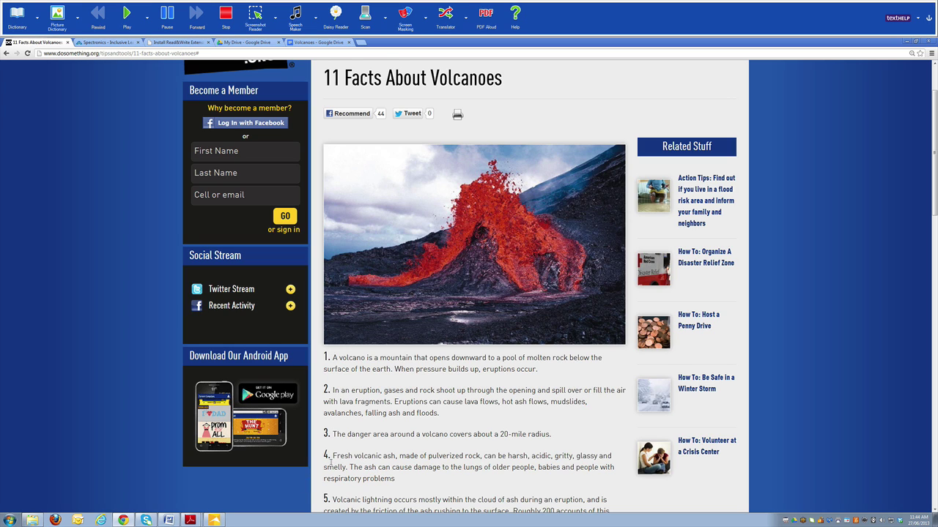
click(341, 456)
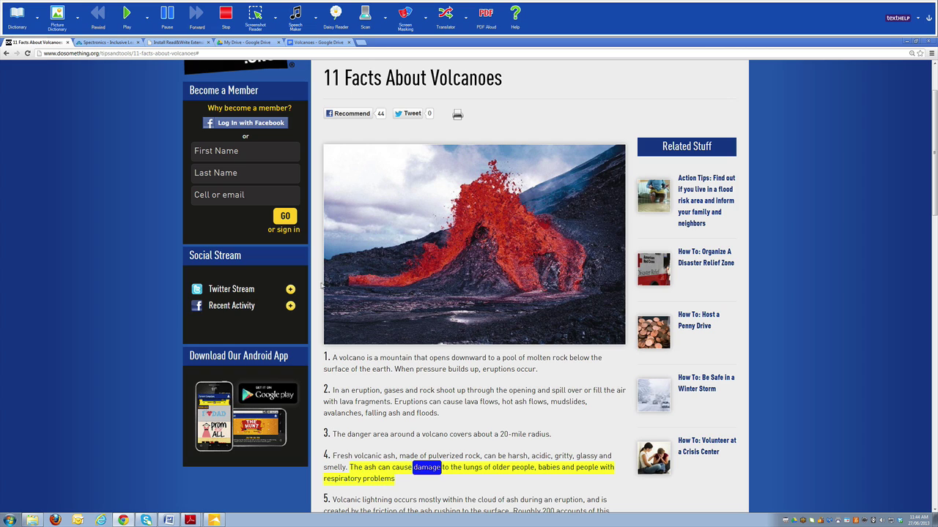
click(226, 16)
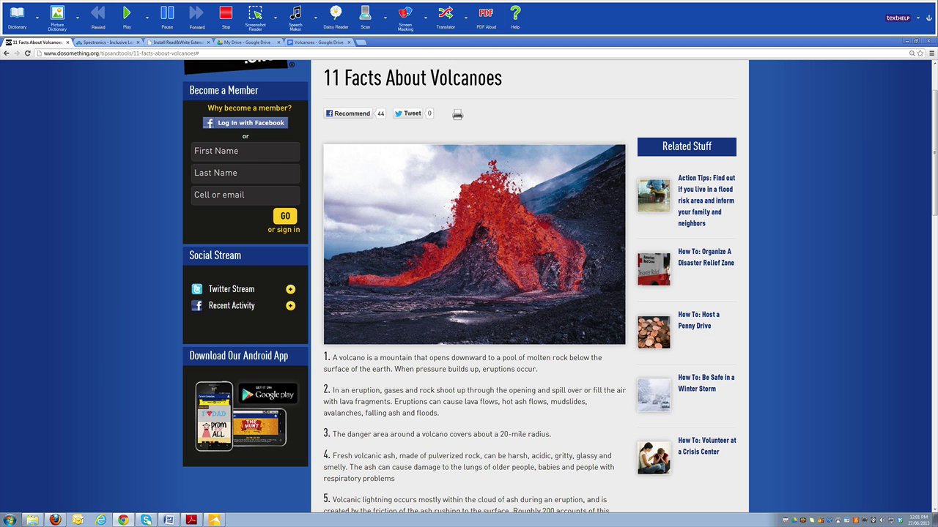
Step: Switch to orphan elephants.pdf in Adobe Reader, have the first "Jumbo Haven" paragraph read aloud with PDFaloud, and stop the speech
click(192, 521)
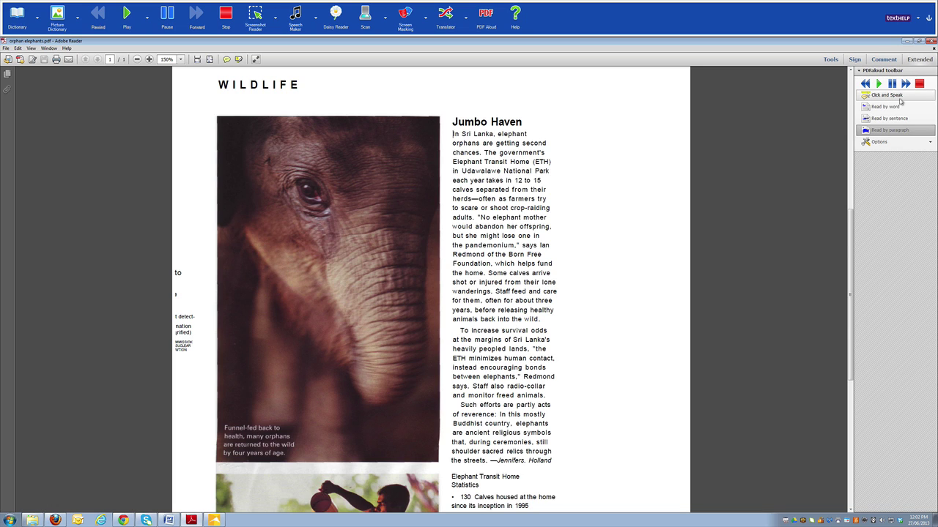
click(871, 98)
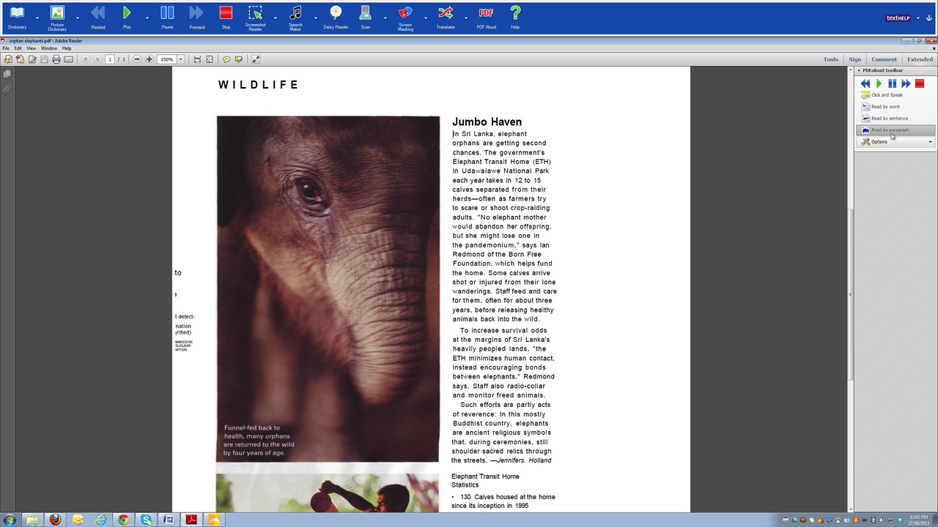
click(881, 85)
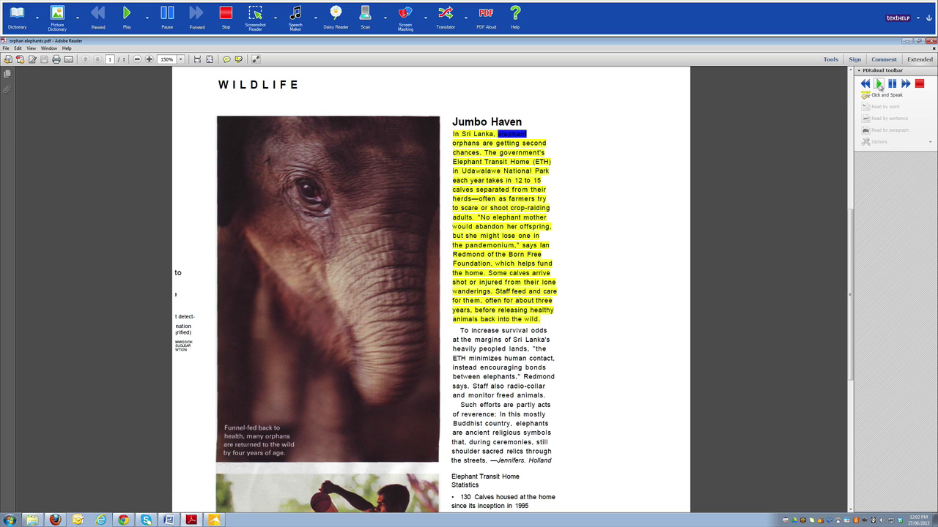
click(919, 85)
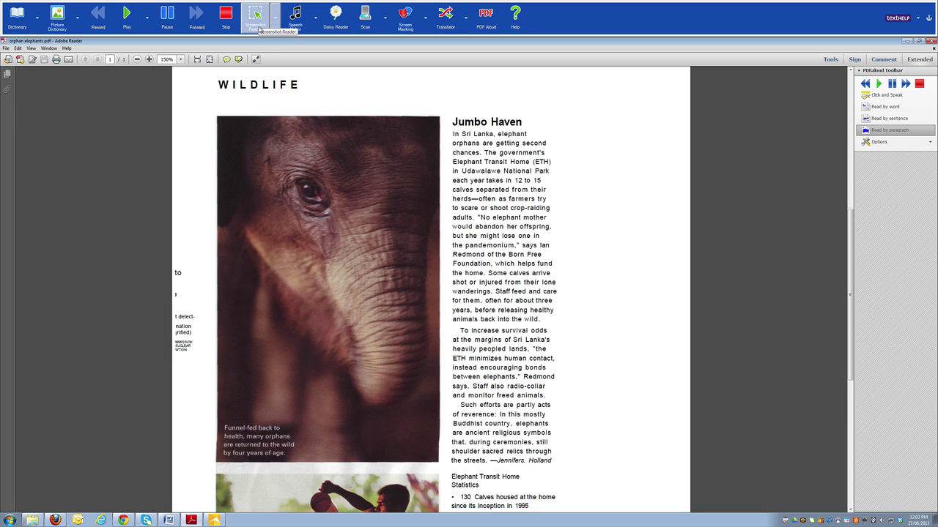
Step: Capture the caption on the elephant photo with Screenshot Reader to have it read aloud
click(255, 21)
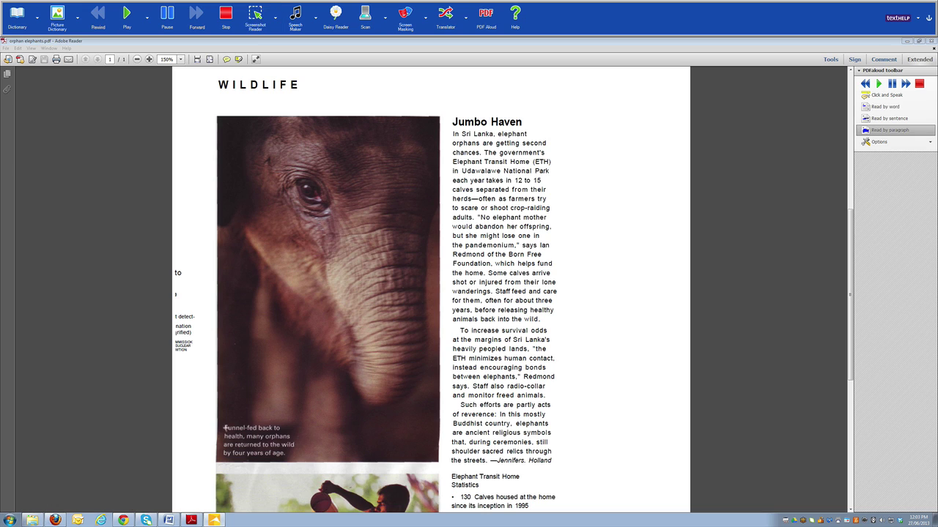
drag(219, 418, 302, 463)
drag(221, 416, 324, 460)
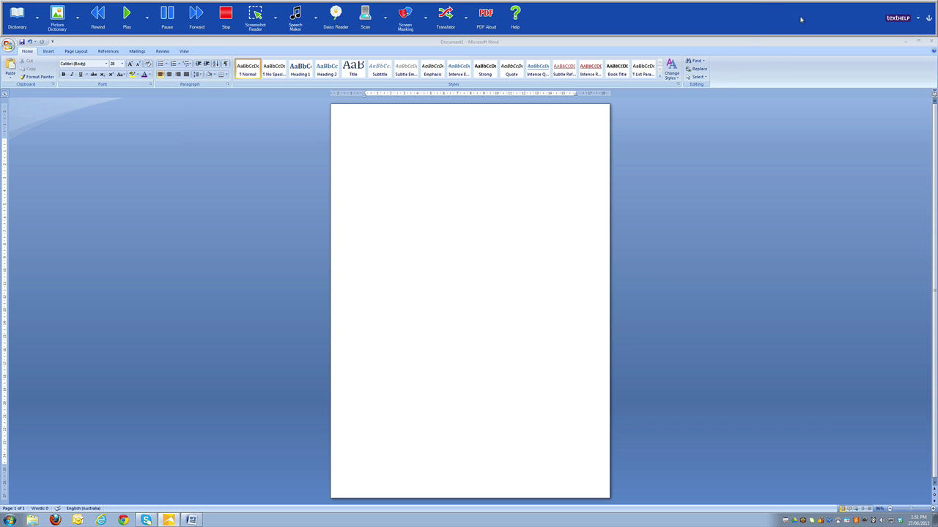
Step: Switch to the Writing Features toolbar, then review and accept the Speak As I Type settings in the auto-read speech options
click(897, 18)
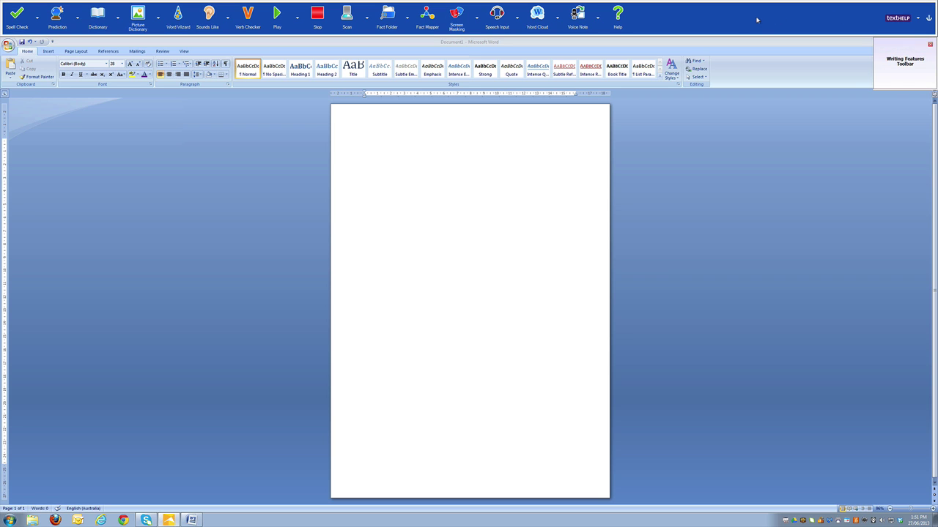
click(376, 154)
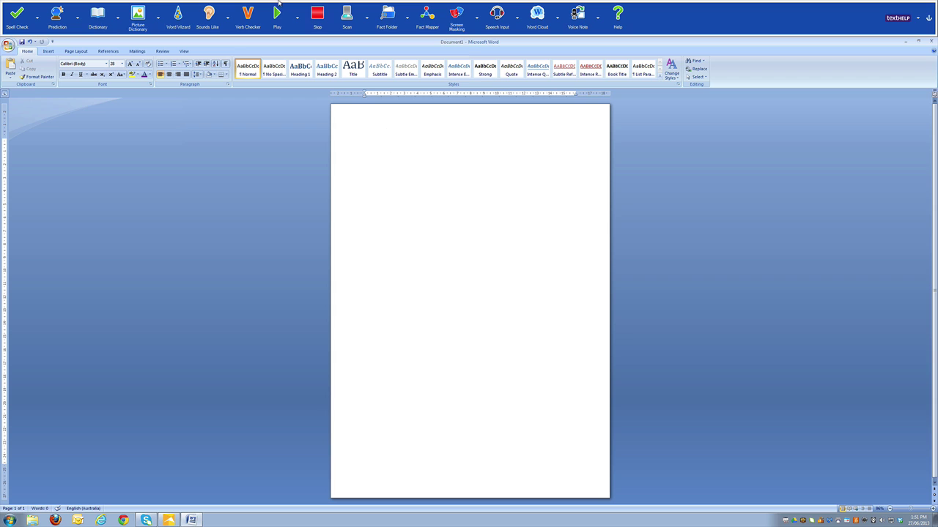
click(296, 20)
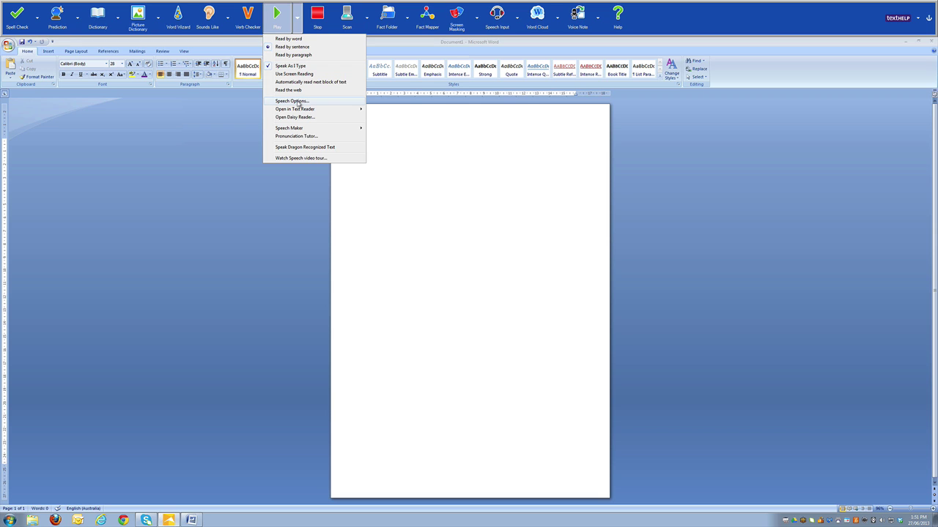
click(296, 102)
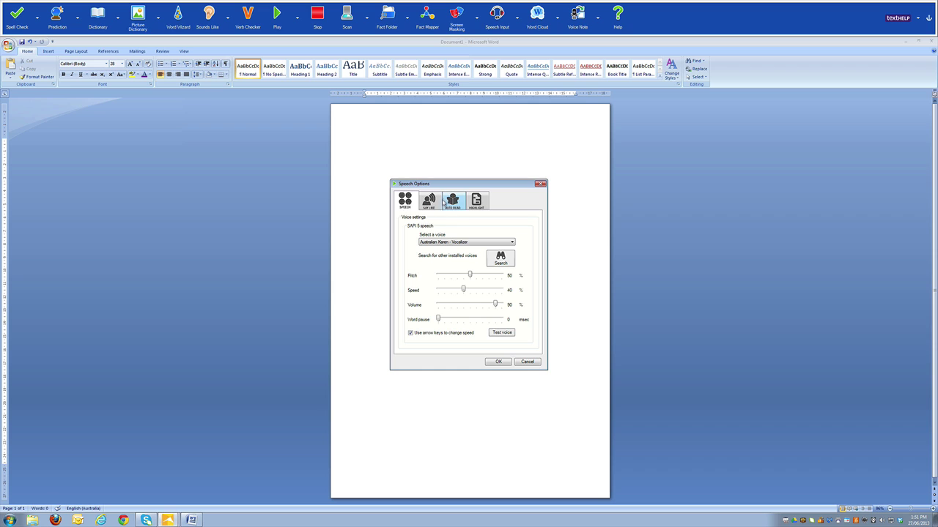
click(454, 205)
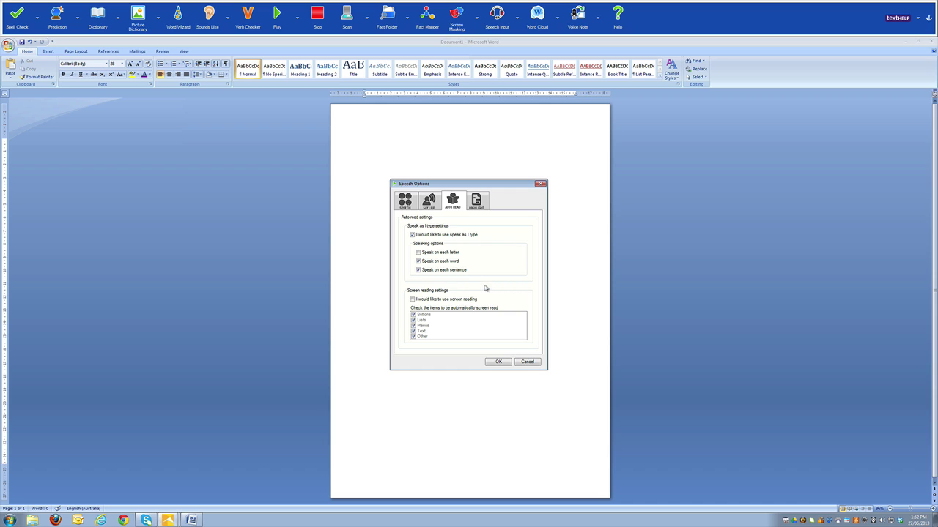
click(498, 363)
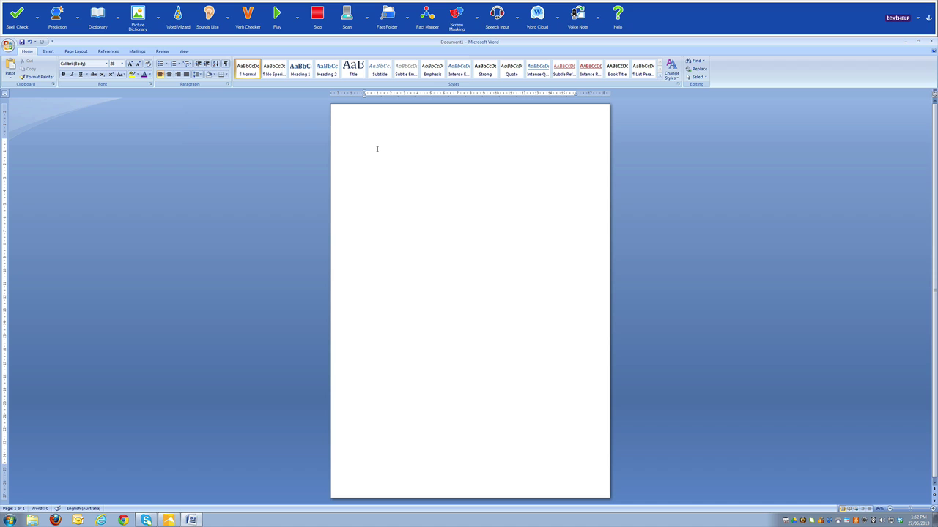
Step: Write "I made this mistike on porpose." in the blank document and correct "mistike" to "mistake" with the Spelling Helper
text(I made this mistike)
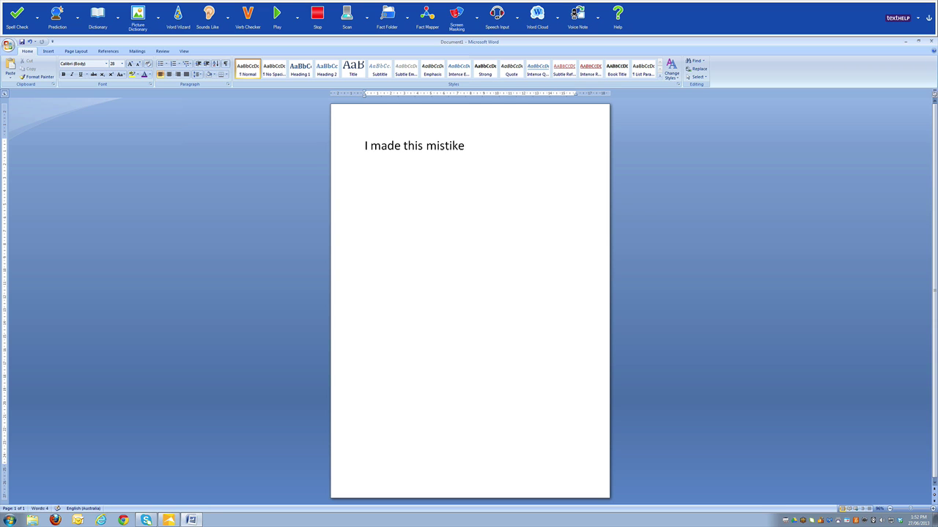
text( on porpose.)
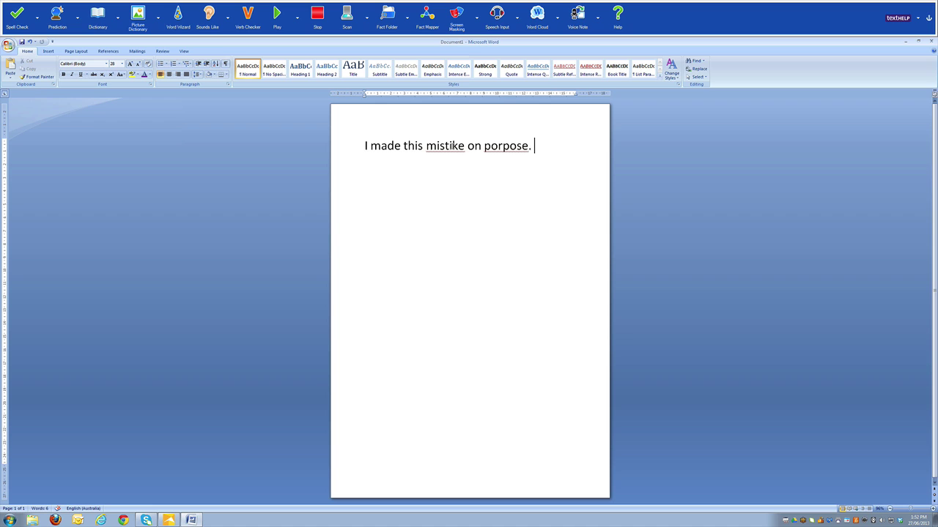
click(452, 146)
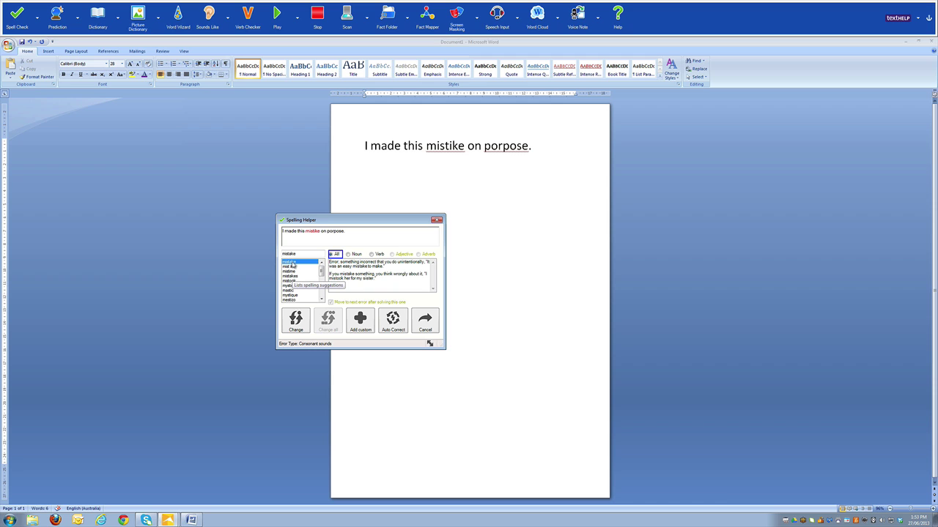
click(279, 21)
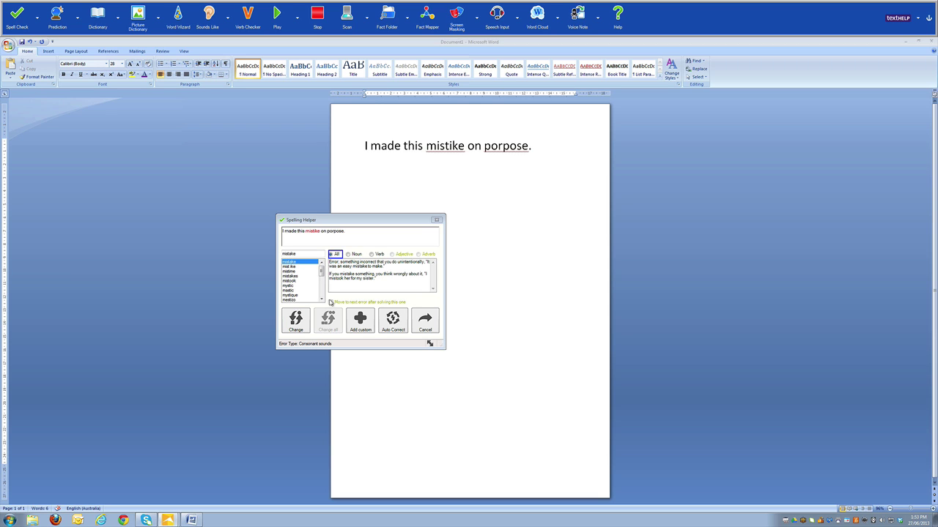
click(298, 315)
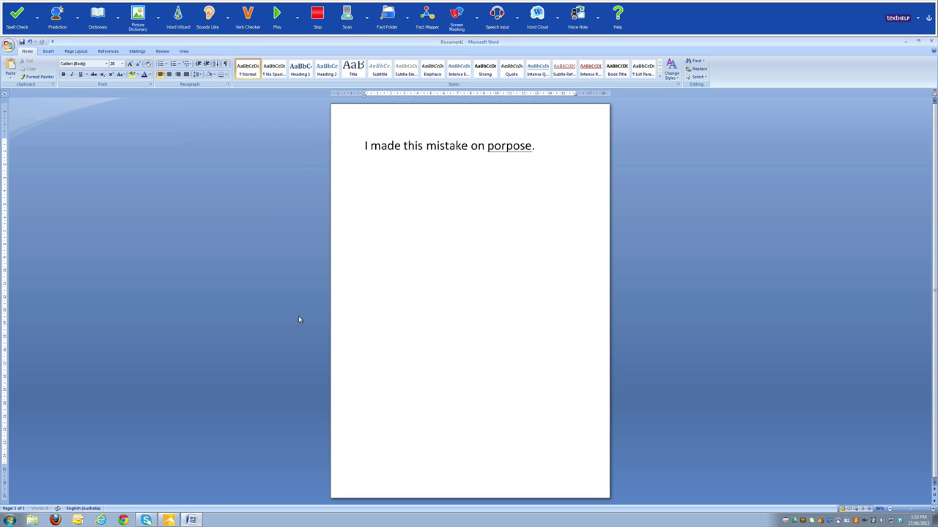
Step: Correct "porpose" to "purpose" with the Spelling Helper and start a new line after the sentence
click(506, 146)
key(F2)
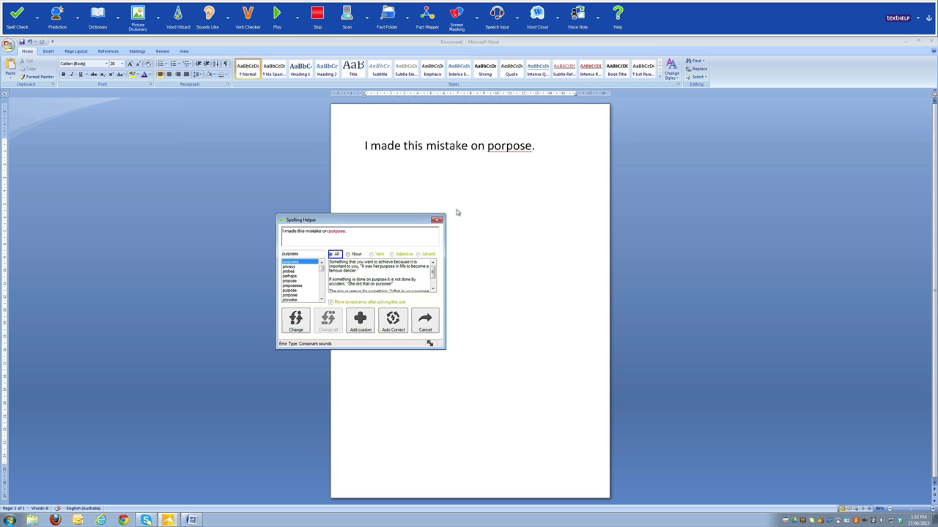
click(295, 290)
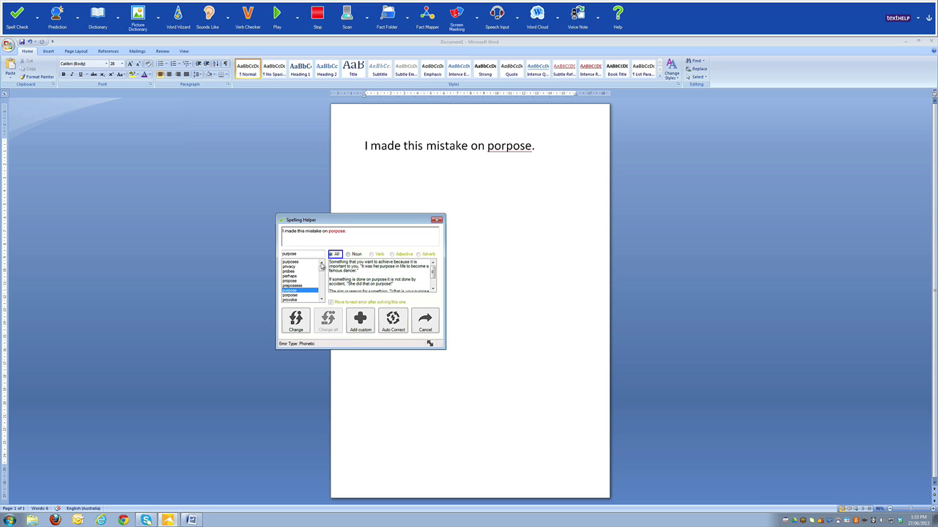
click(303, 323)
click(543, 146)
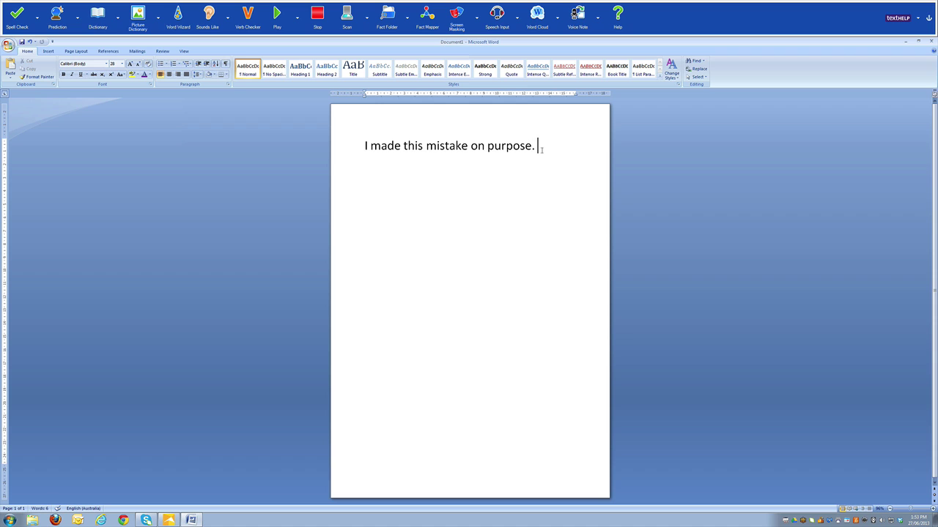
key(Return)
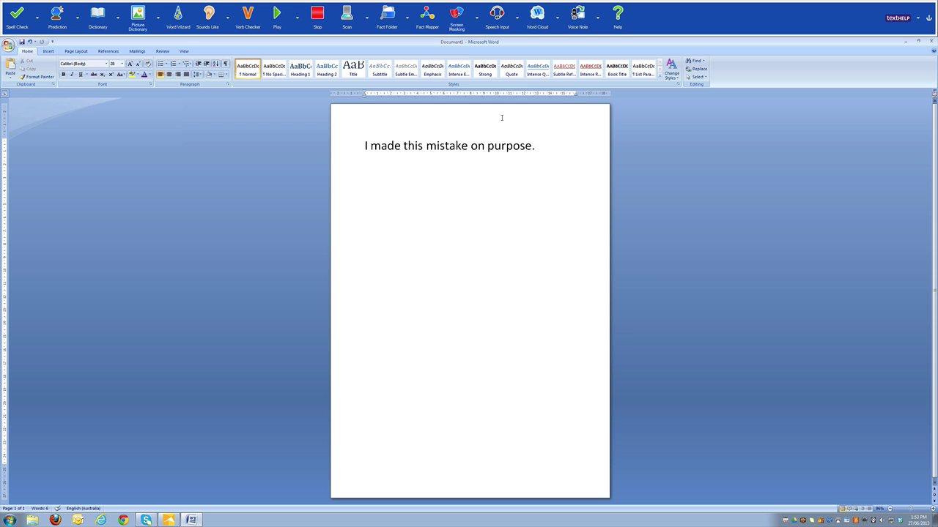
Step: In the prediction options, set the prediction window's background color to black and keep the foreground color yellow
click(78, 22)
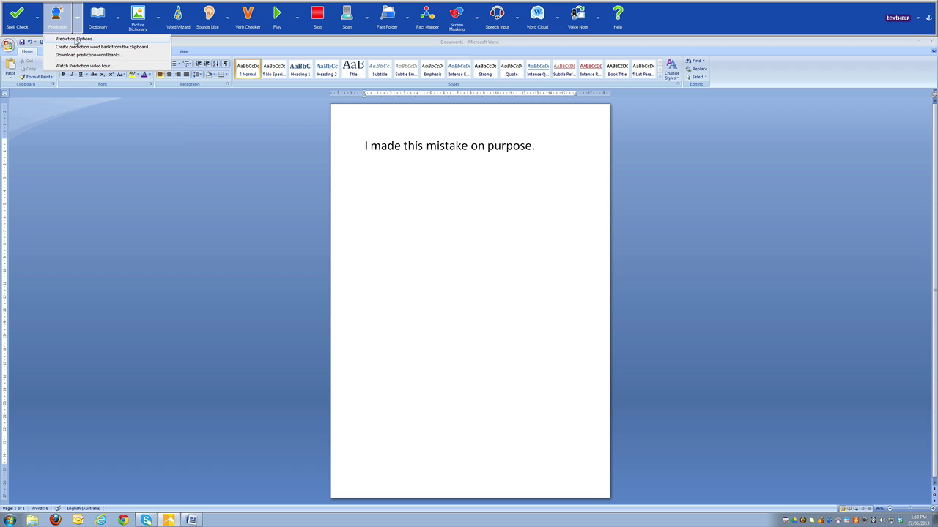
click(76, 38)
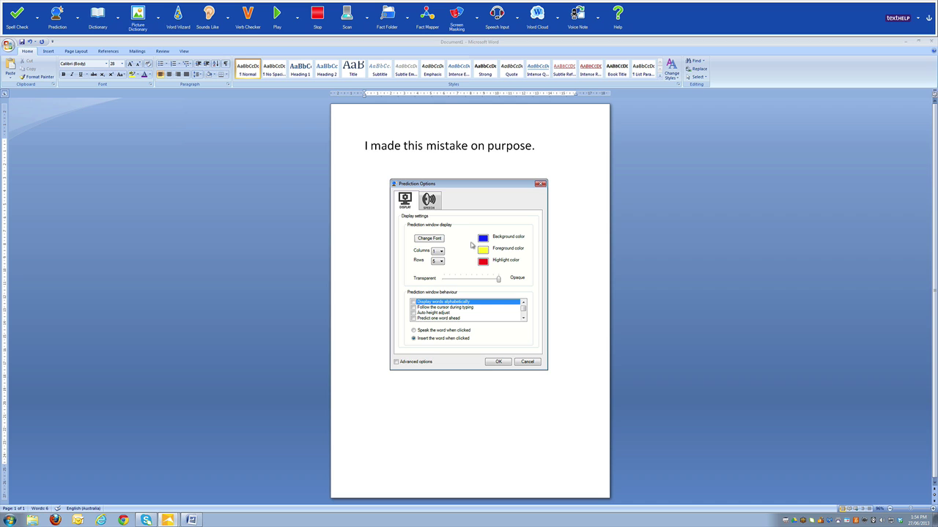
click(483, 238)
click(434, 218)
click(441, 268)
click(483, 250)
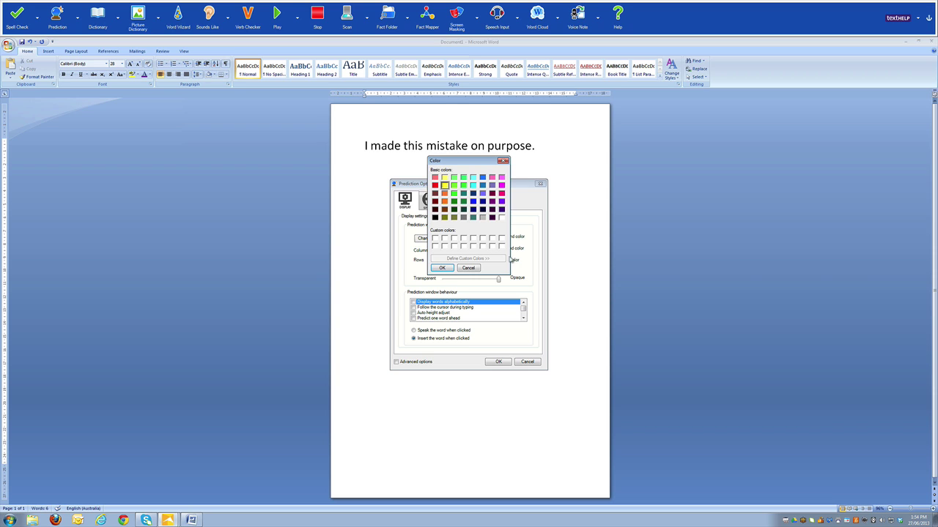
click(442, 269)
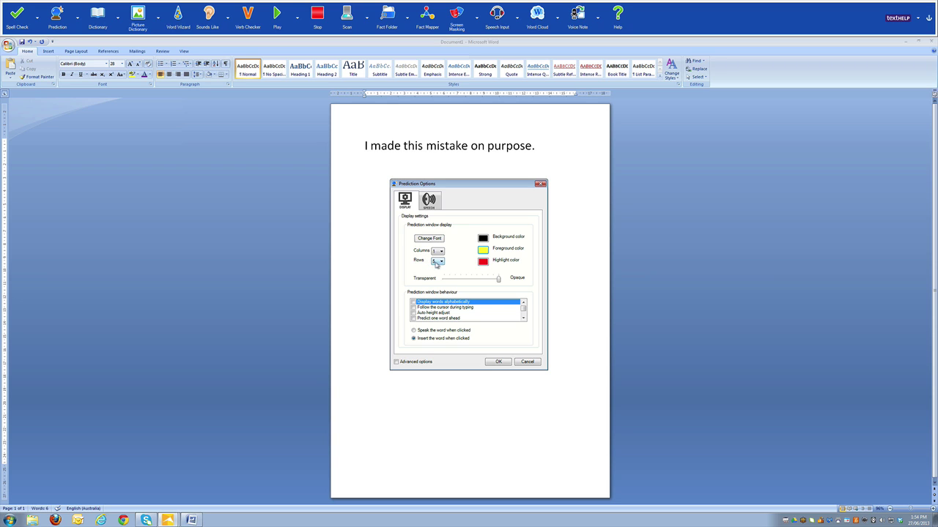
Step: Keep 5 rows in the prediction window and enable displaying words alphabetically and following the cursor during typing
click(442, 263)
click(414, 303)
click(414, 308)
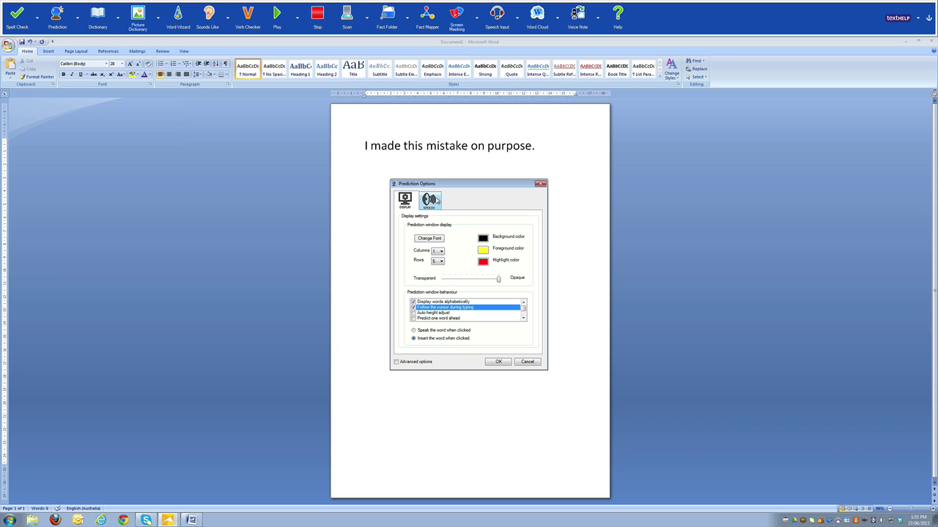
Step: Enable speaking predicted words when the mouse pointer hovers over them, then show the advanced prediction options and open the learning settings
click(429, 201)
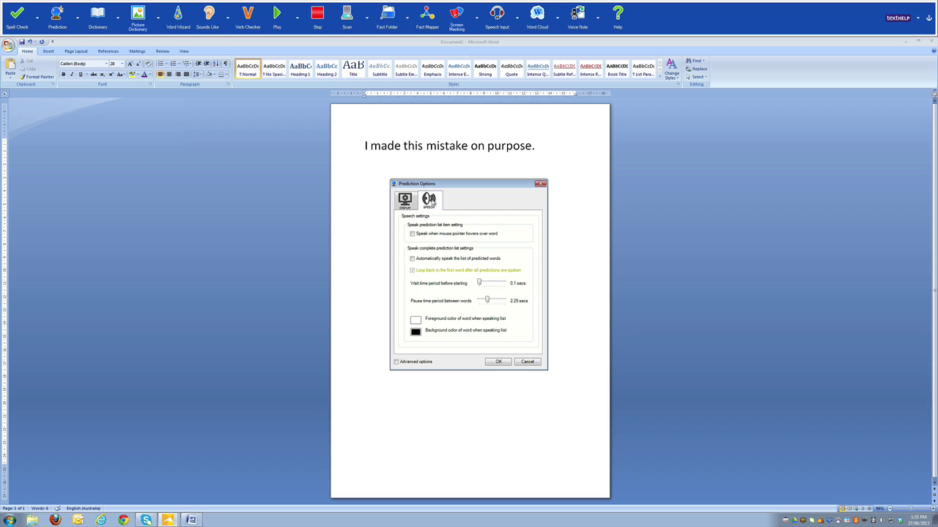
click(412, 234)
click(396, 361)
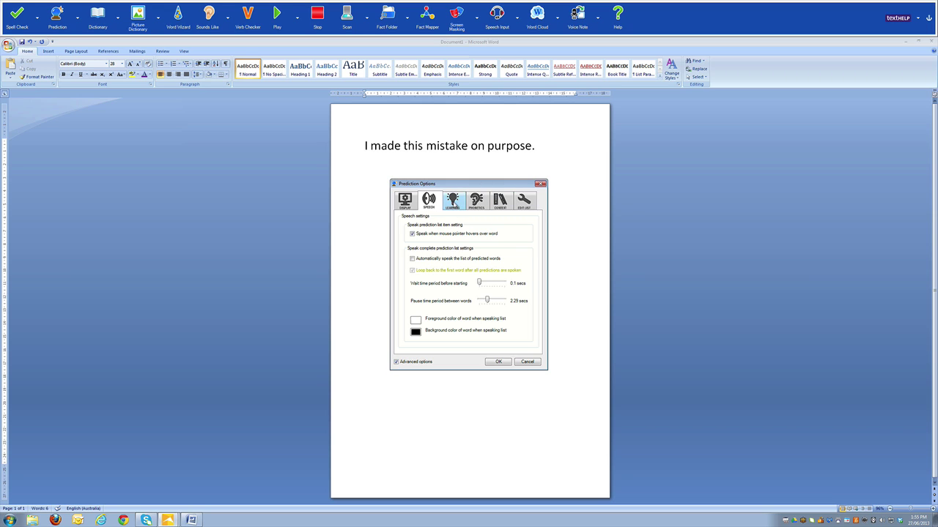
click(454, 204)
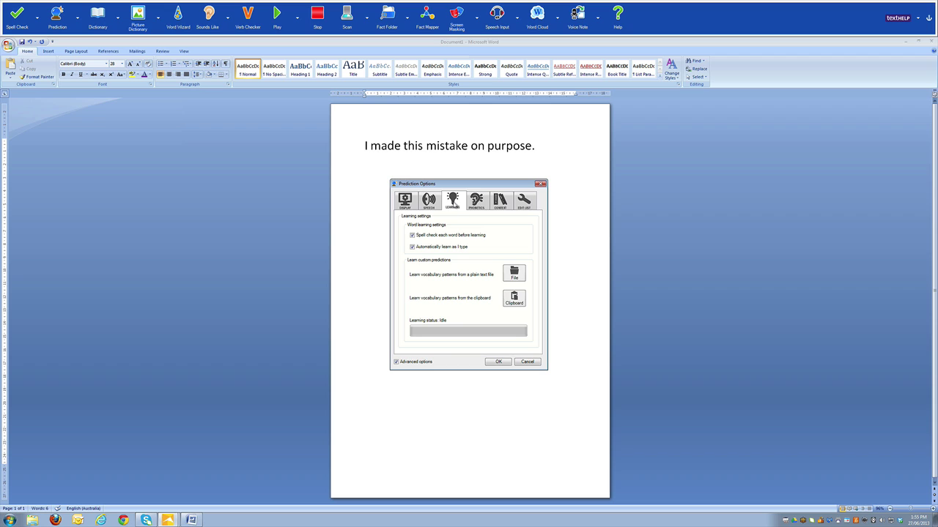
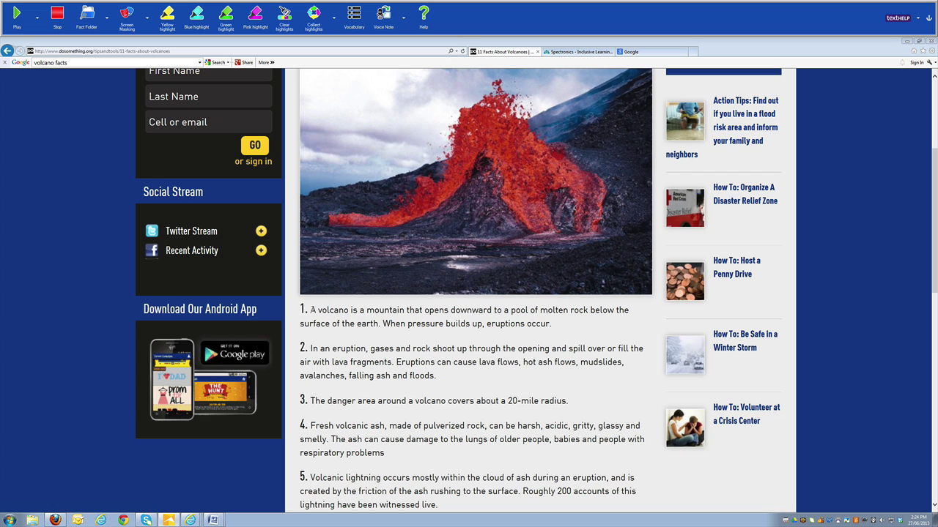
Step: On the volcano facts page, highlight the first sentence of fact 1 in pink, the first sentence of fact 2 in green and fact 3 in yellow
drag(313, 309, 381, 323)
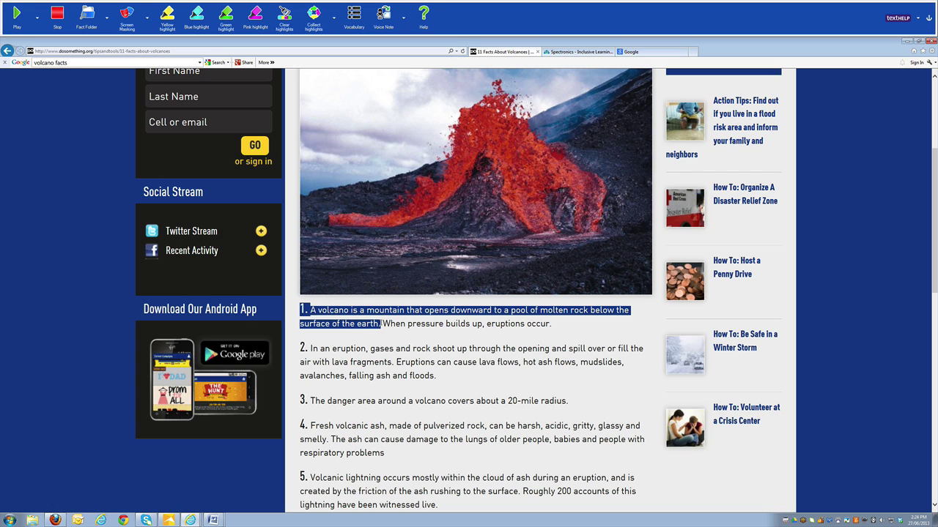
click(255, 22)
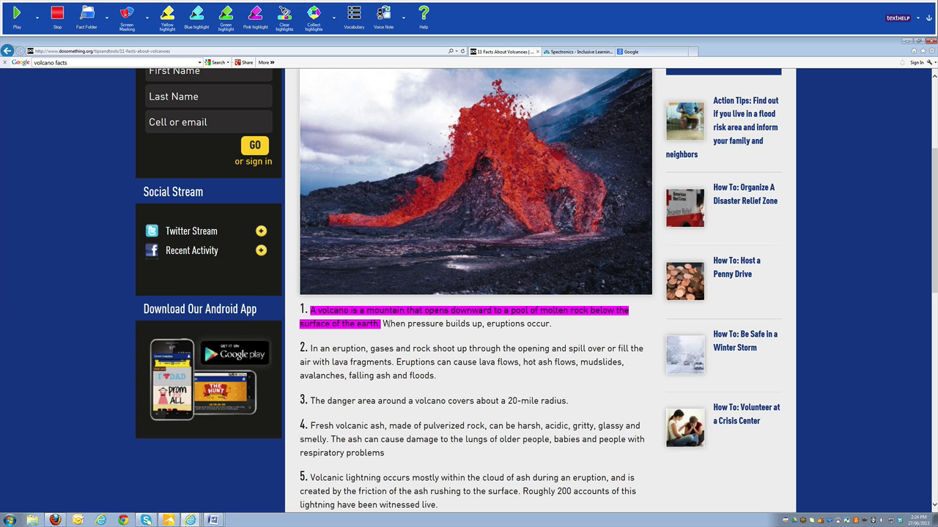
drag(311, 349, 394, 361)
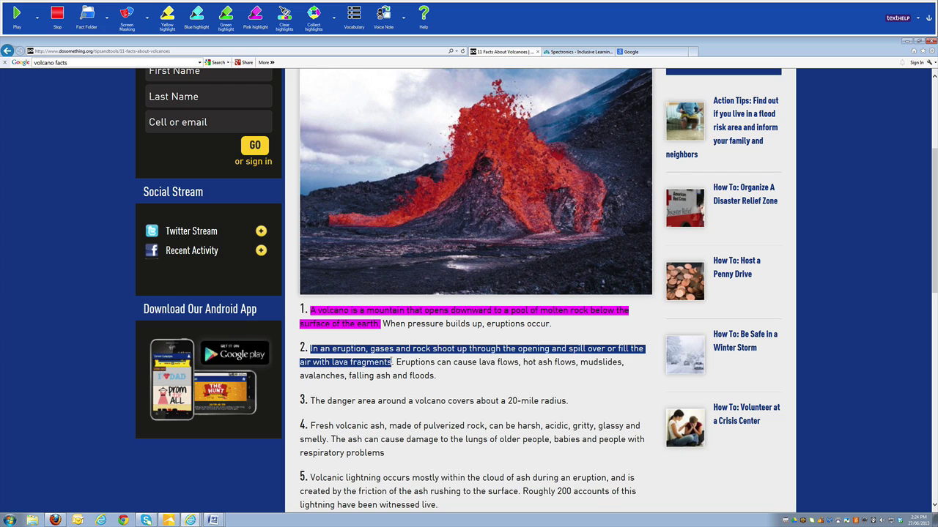
click(225, 16)
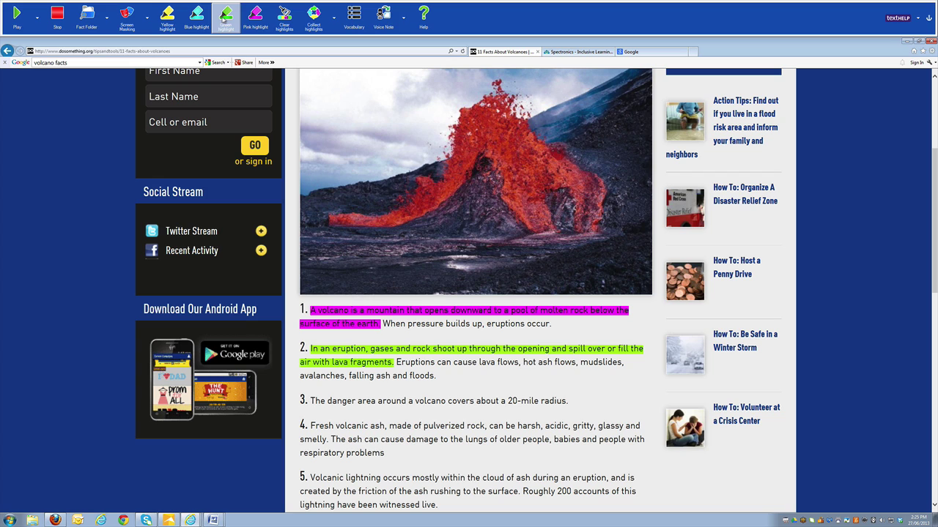
drag(310, 400, 571, 401)
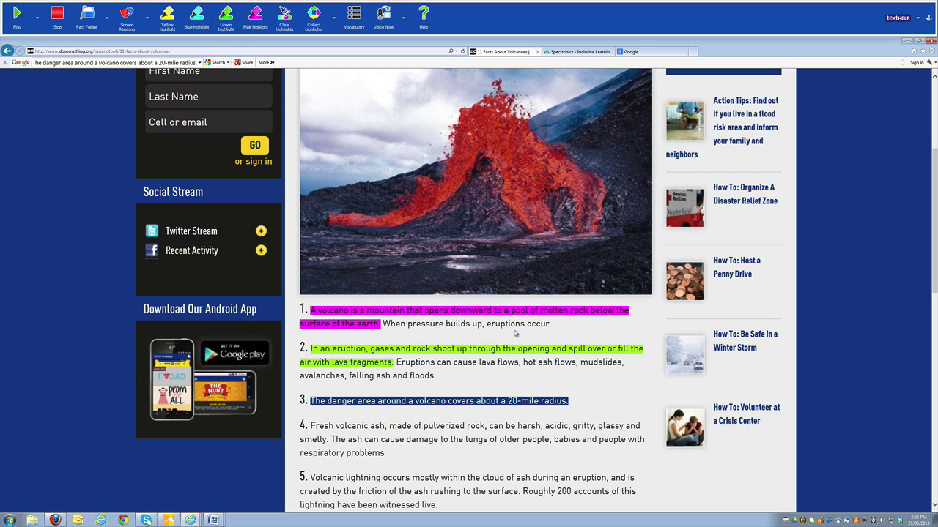
click(180, 18)
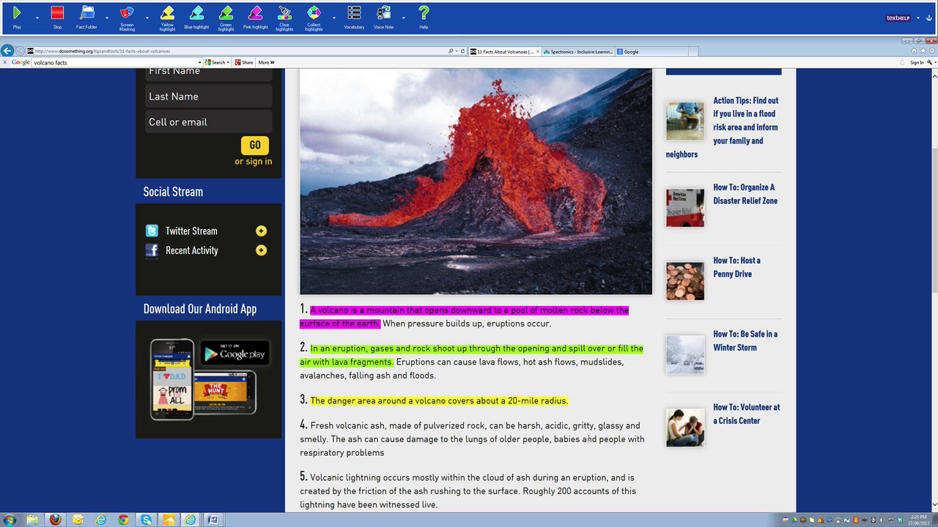
Step: In the A volcano Word document, highlight the first sentence pink, the next two sentences green and the "Eruptions can cause" sentence yellow
mouse_move(213, 520)
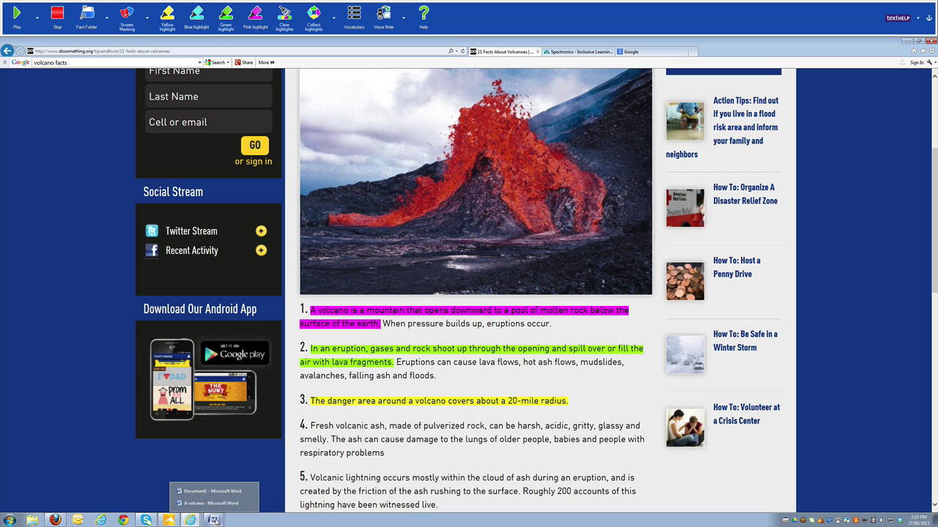
click(211, 504)
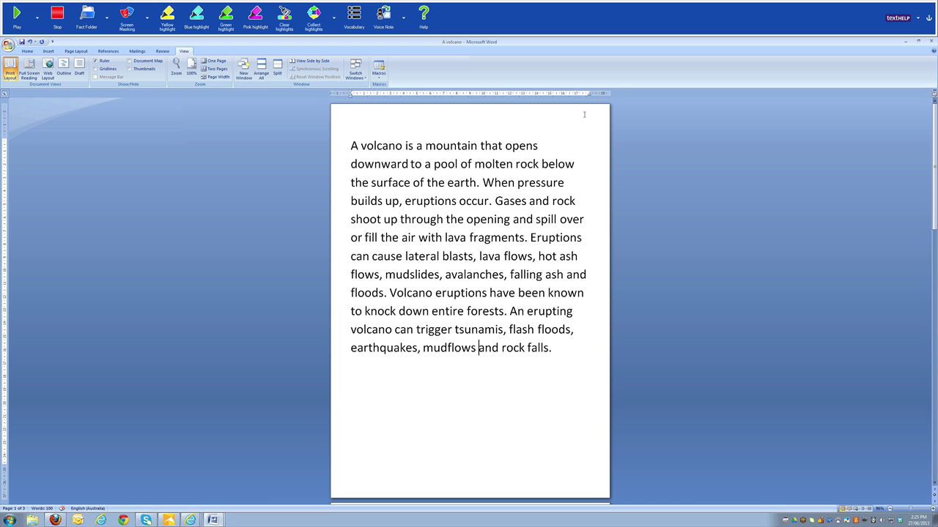
drag(350, 145, 480, 183)
click(256, 21)
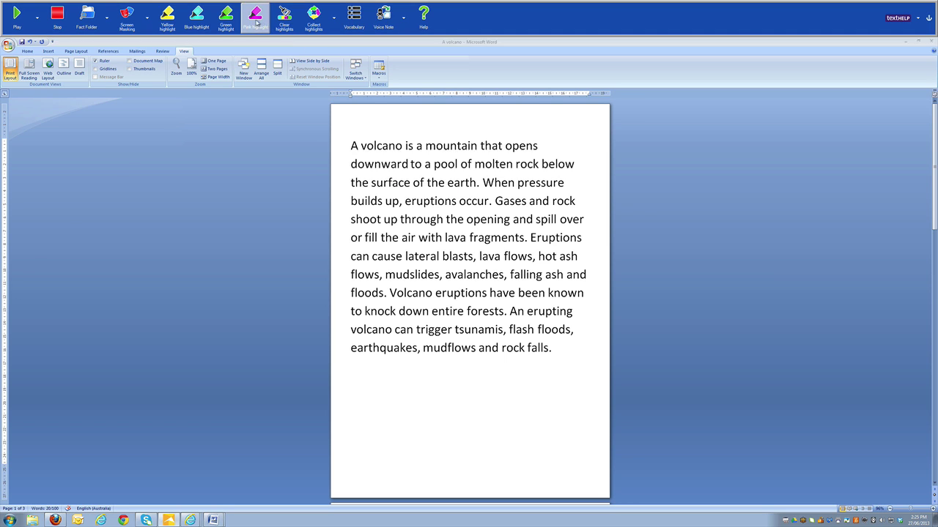
drag(482, 183, 528, 237)
click(226, 20)
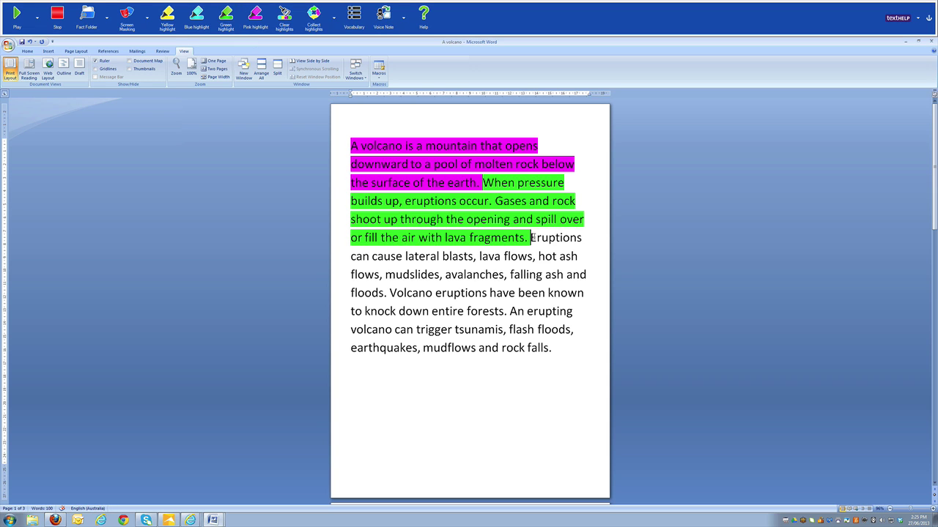
drag(530, 237, 389, 293)
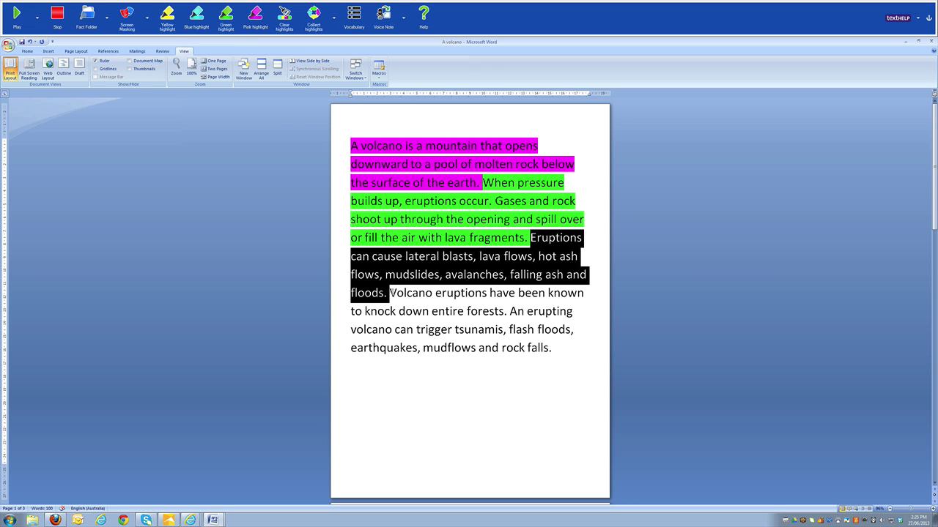
click(167, 16)
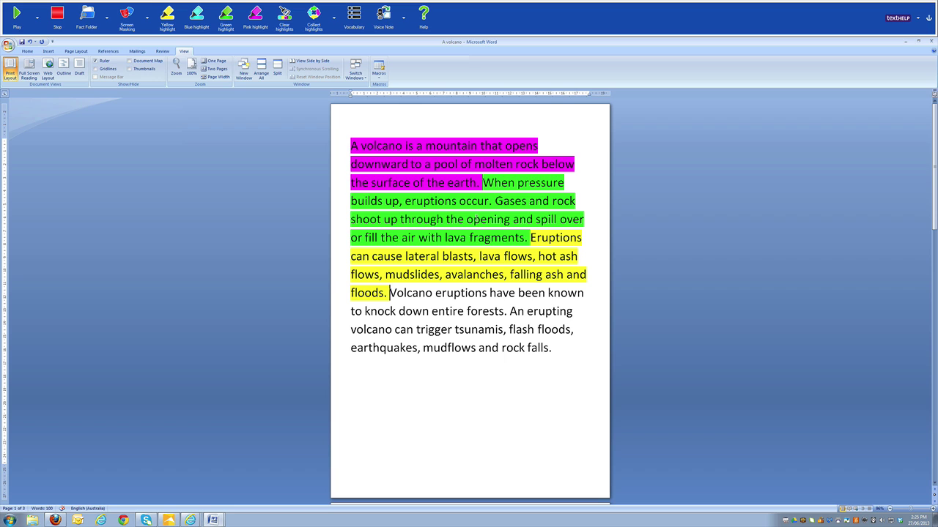
Step: Collect the yellow, green and pink highlights without blue, keeping the APA bibliography format
click(315, 23)
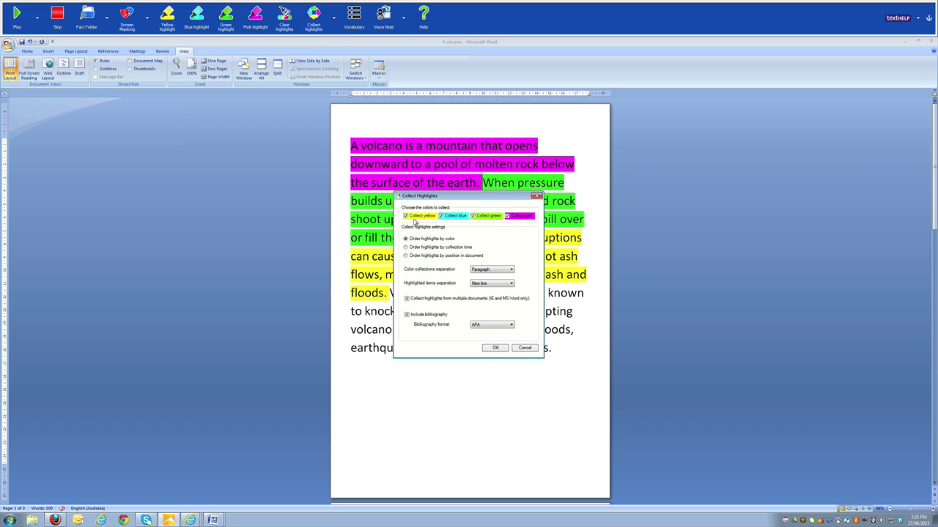
click(445, 217)
click(511, 325)
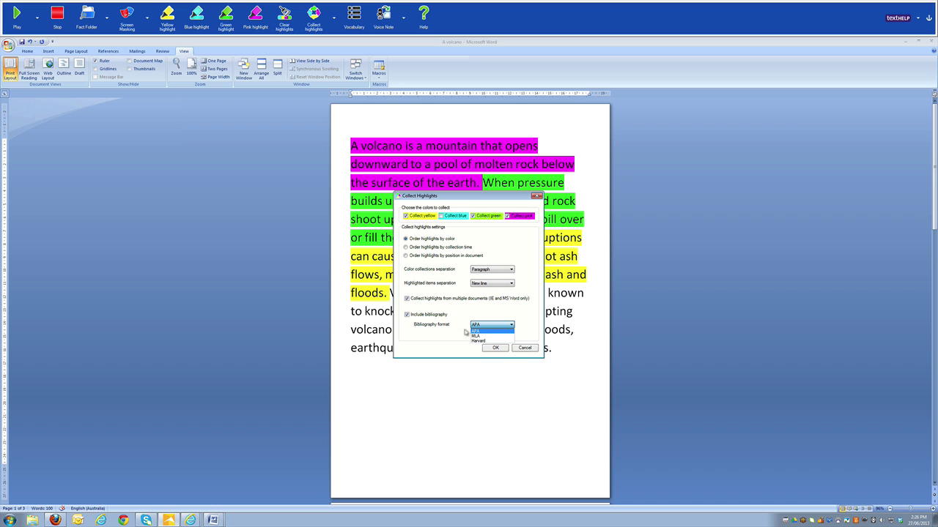
click(512, 329)
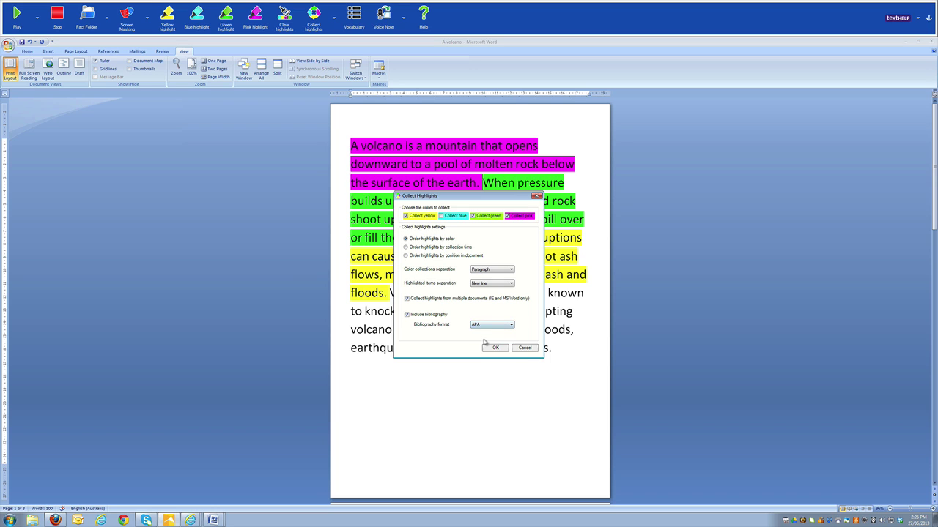
click(495, 349)
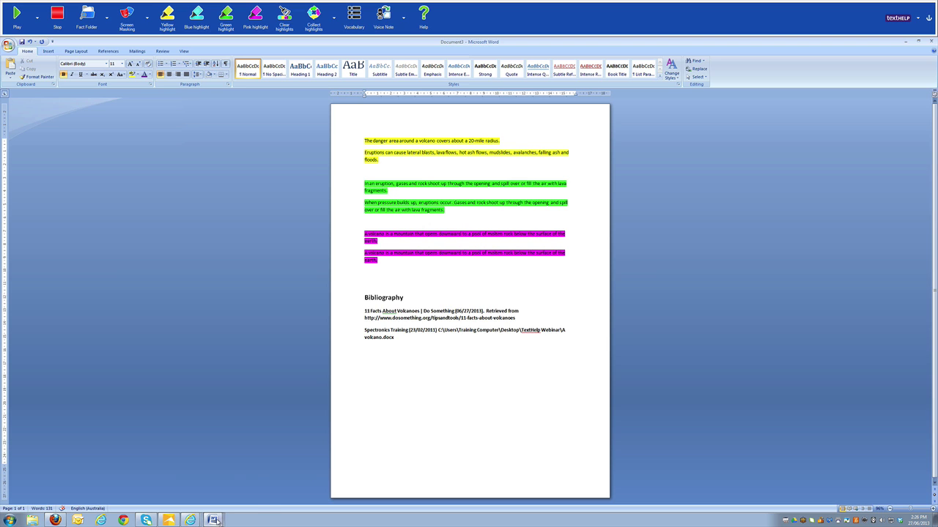
Step: Return to the A volcano document and clear all of its pink, green and yellow highlights
mouse_move(218, 520)
click(211, 491)
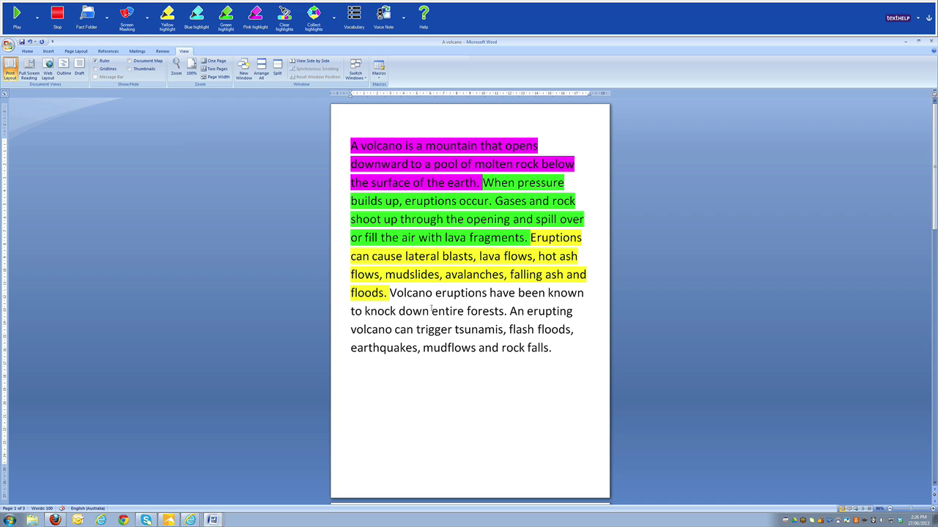
drag(393, 292, 361, 148)
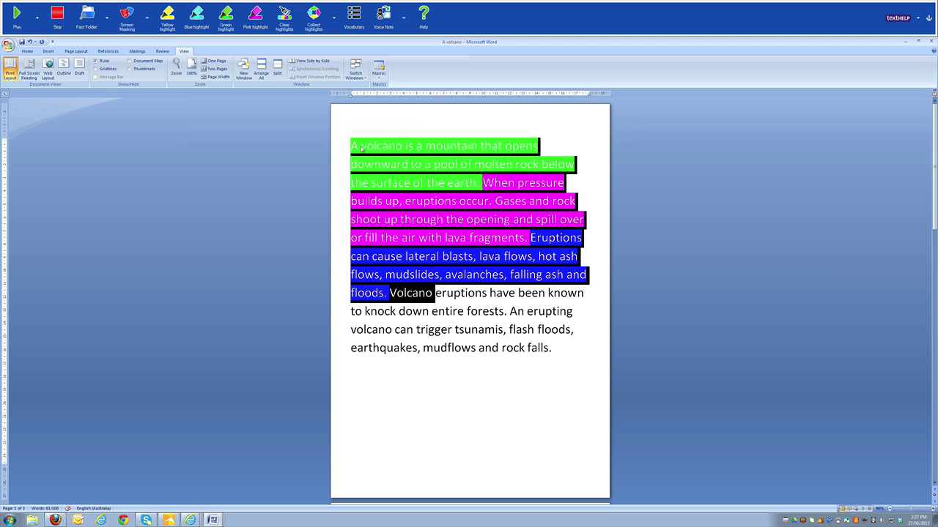
click(314, 16)
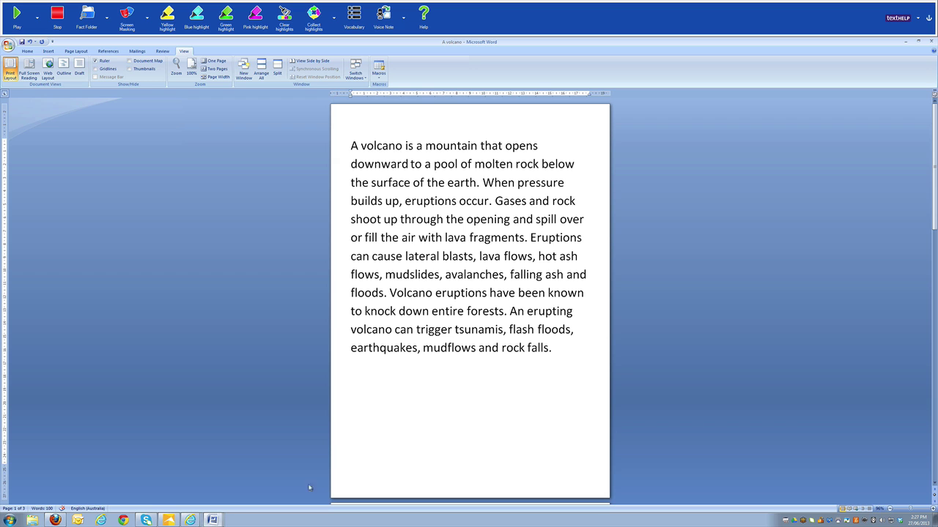
Step: Switch to the volcano facts page in Internet Explorer and clear the highlights from facts 1 to 3
mouse_move(192, 520)
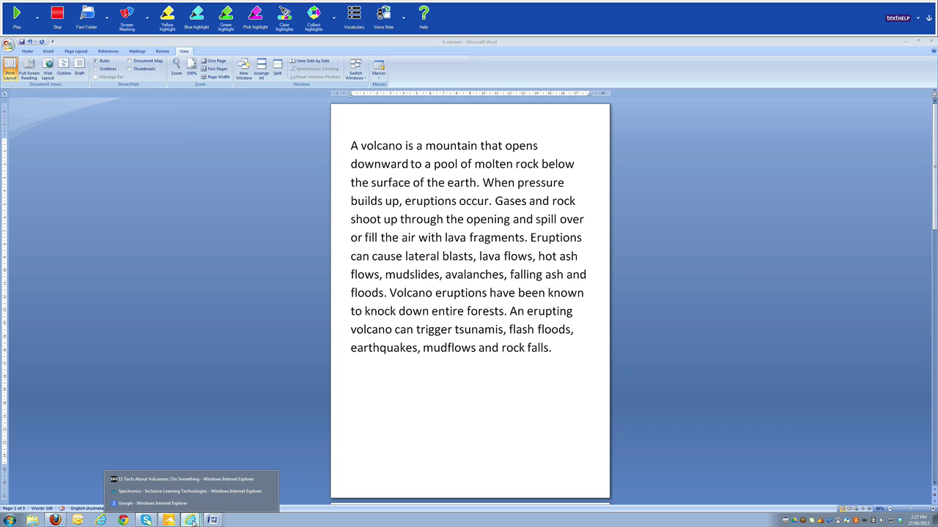
click(168, 480)
double_click(558, 401)
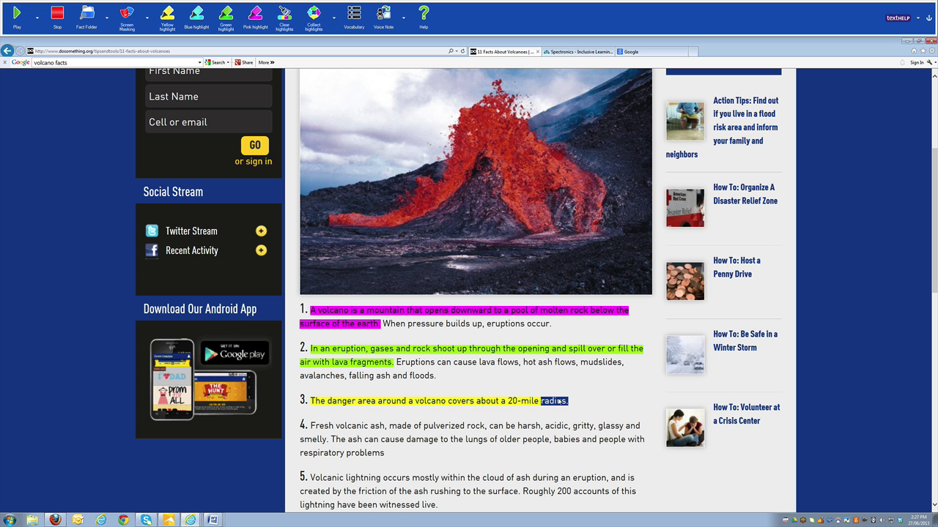
drag(558, 401, 312, 310)
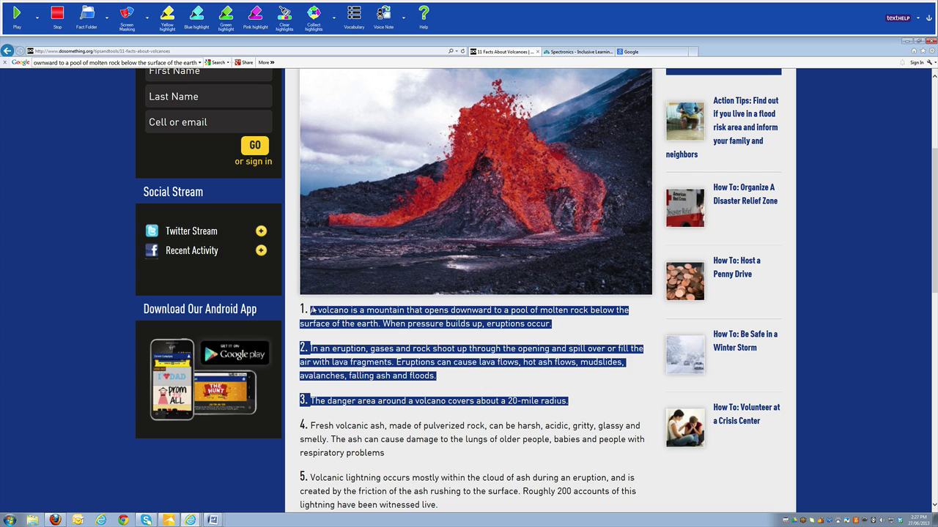
click(286, 21)
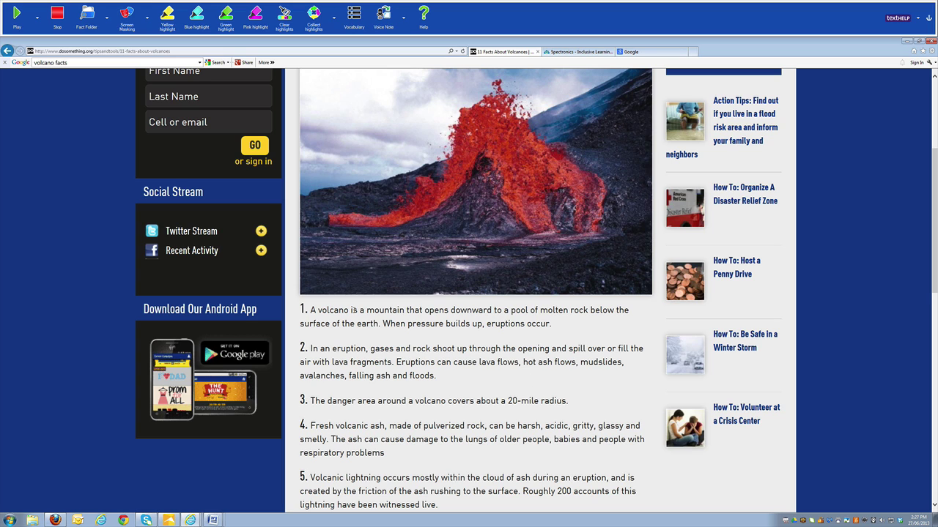
Step: Highlight the words "volcano" in fact 1 and "mudslide" and "avalanche" in fact 2 in blue
drag(327, 311, 350, 311)
click(196, 16)
drag(581, 362, 619, 362)
click(196, 17)
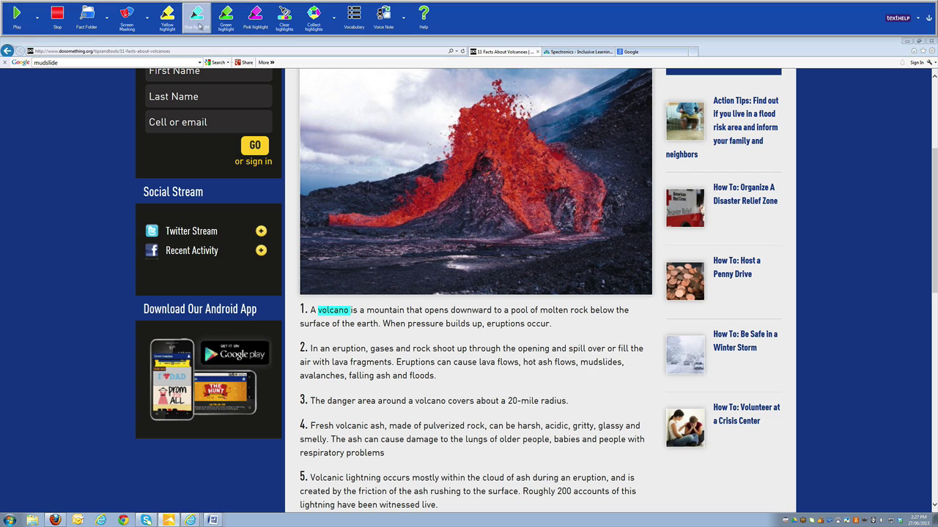
drag(300, 376, 342, 376)
click(196, 16)
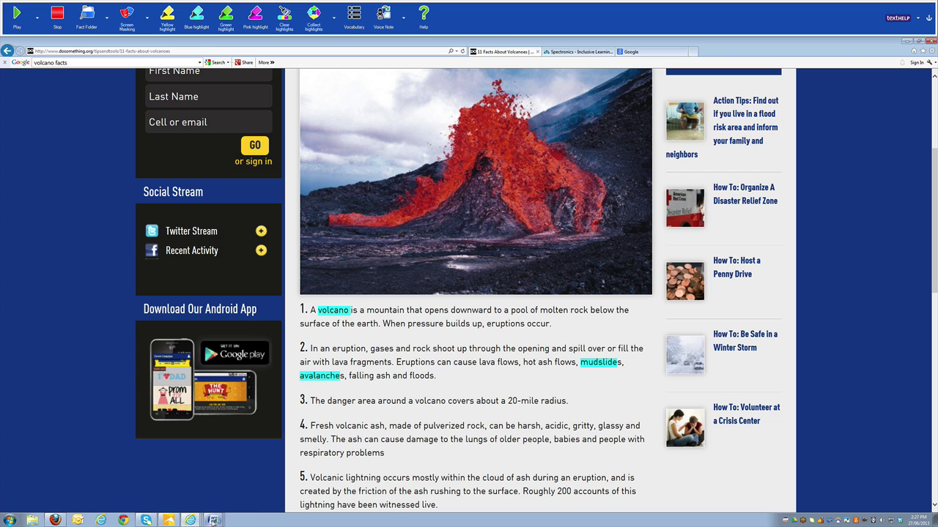
Step: Switch to the A volcano document in Word and highlight "tsunami" and "earthquake" in blue
mouse_move(213, 518)
click(211, 491)
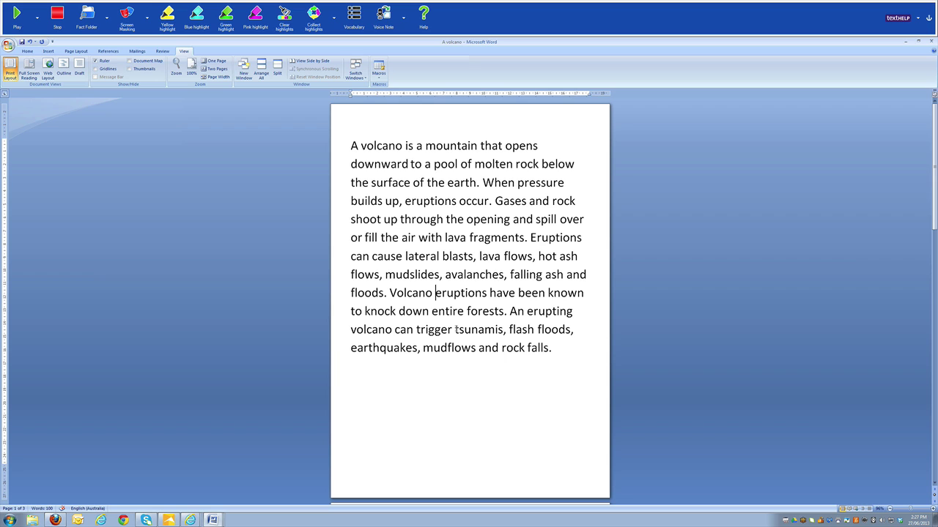
drag(455, 329, 499, 329)
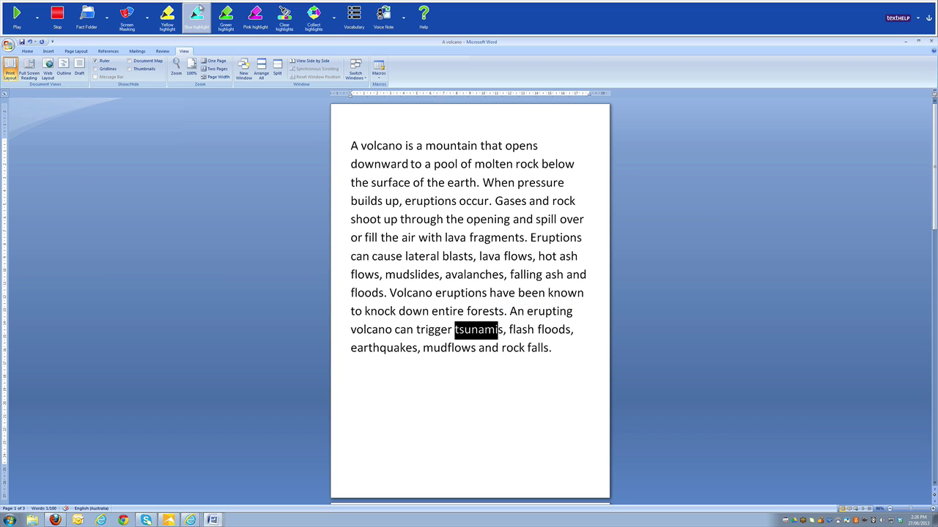
click(197, 15)
drag(351, 348, 412, 349)
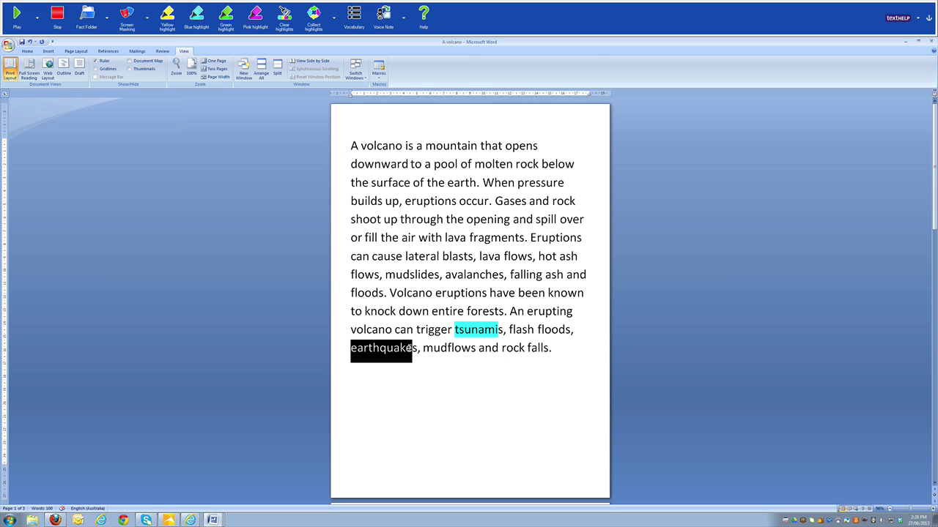
click(196, 15)
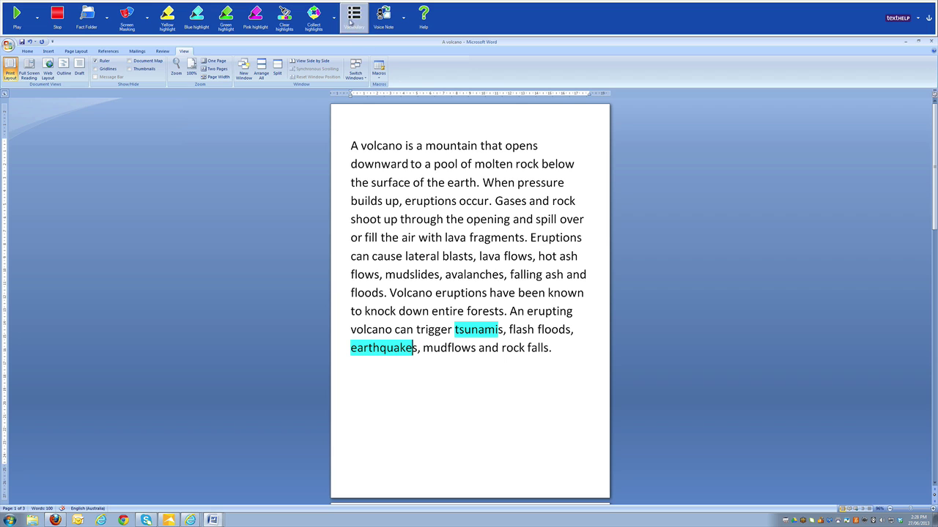
Step: Generate a vocabulary list with images from the blue-highlighted words, titled "Geographic Formations"
click(353, 16)
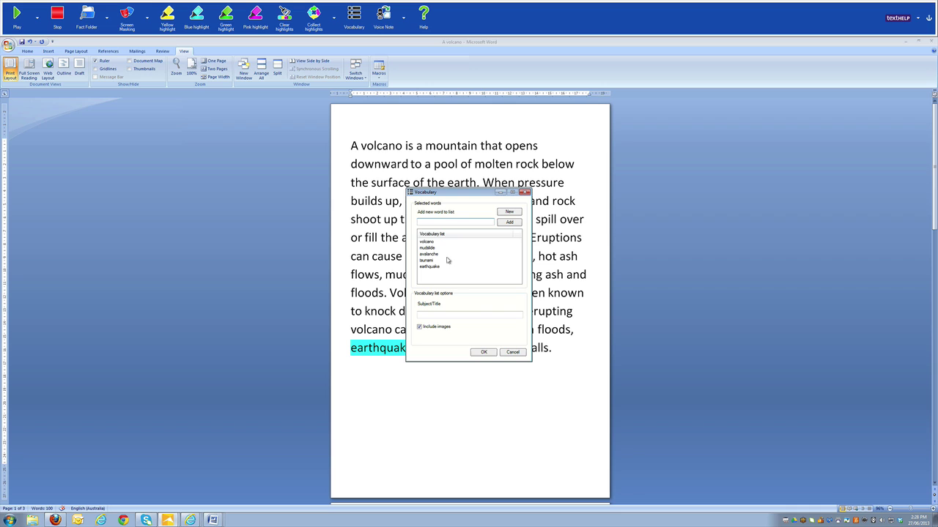
click(432, 315)
text(For)
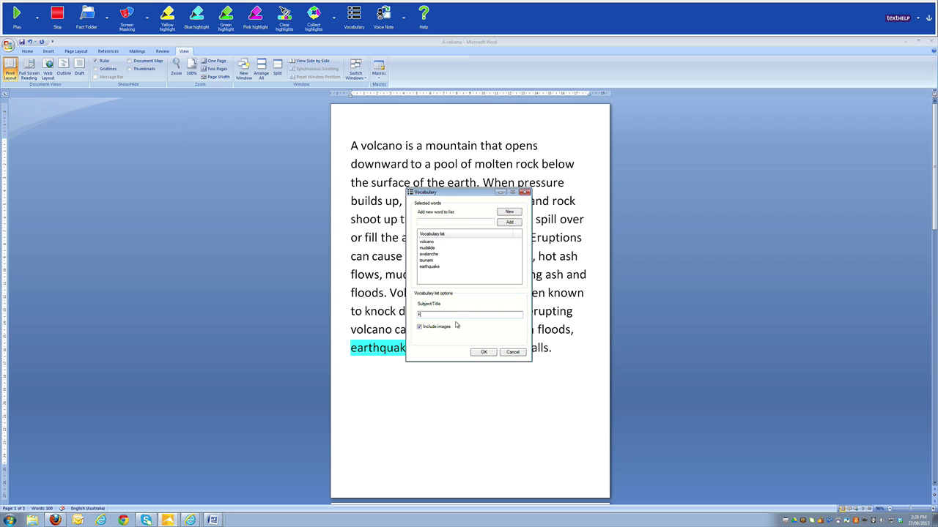
text(Geographic Formations)
click(485, 354)
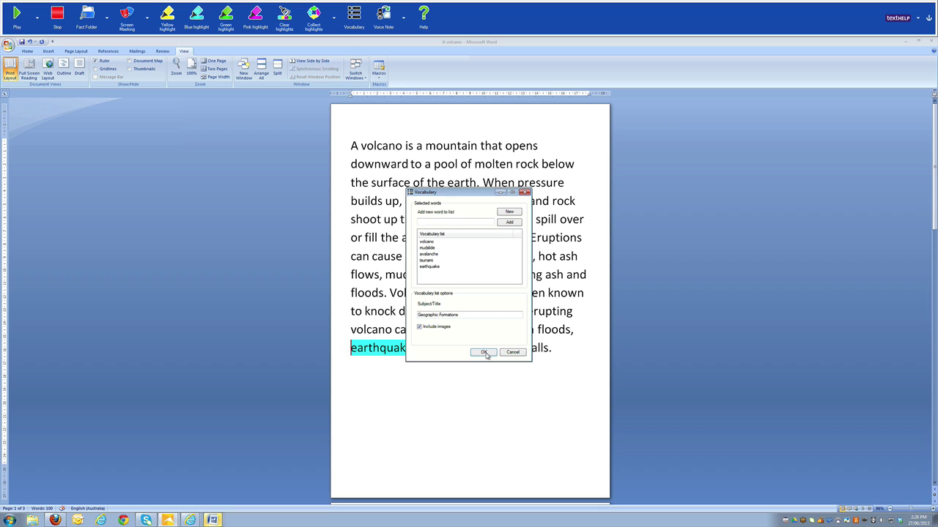
click(483, 353)
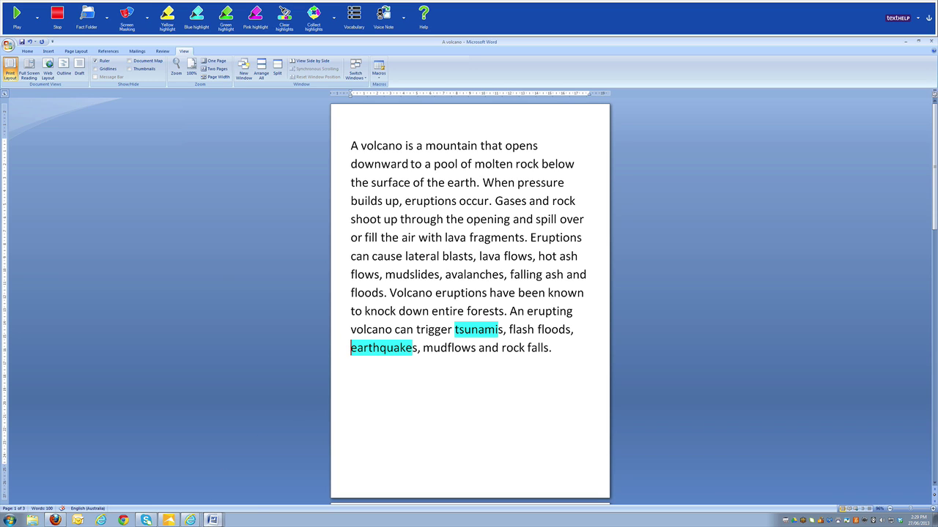
Step: View the collected highlights in Document3, then switch to Document2
click(212, 520)
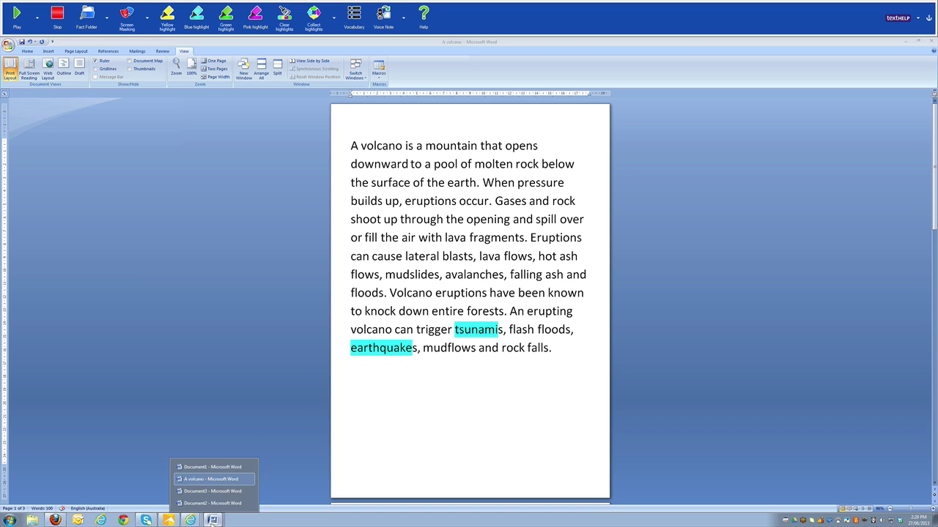
click(211, 492)
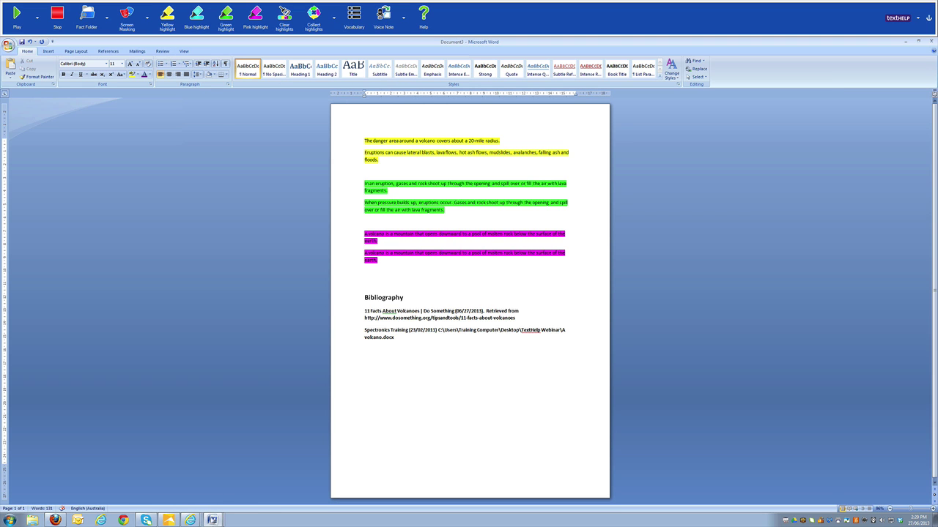
click(213, 521)
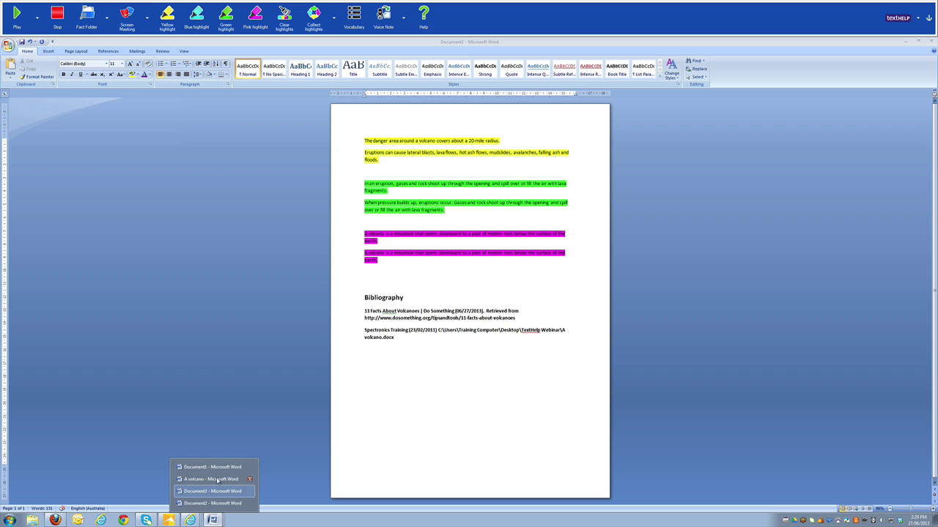
click(212, 503)
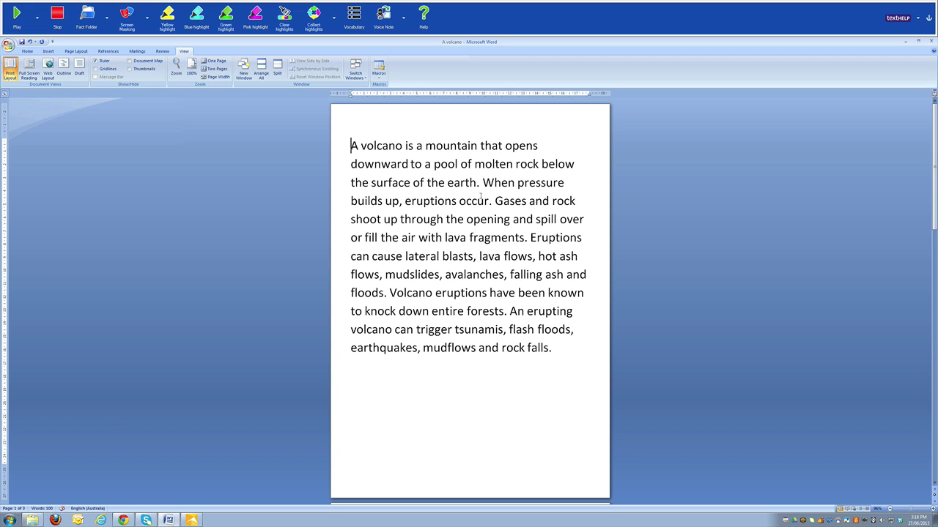
Step: Record a voice note about 8 seconds long and insert it after "eruptions occur." in the A volcano document
click(493, 200)
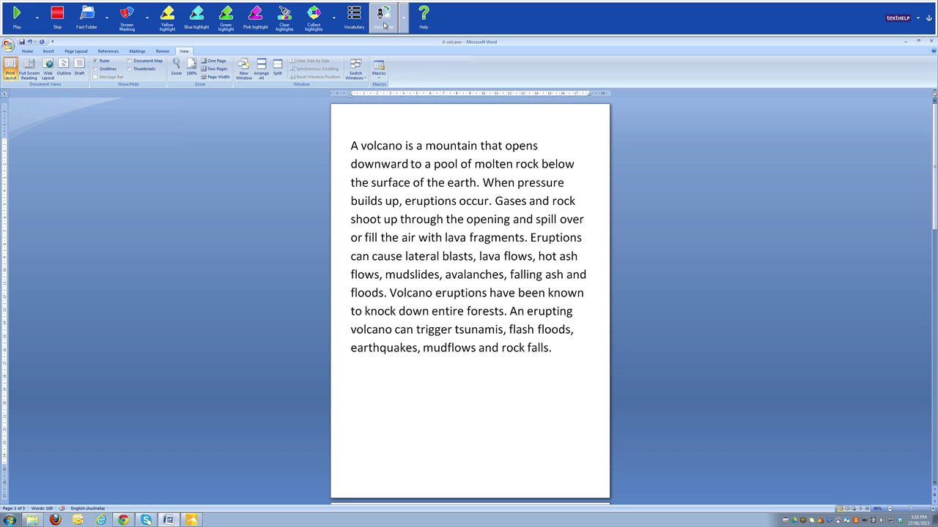
click(384, 25)
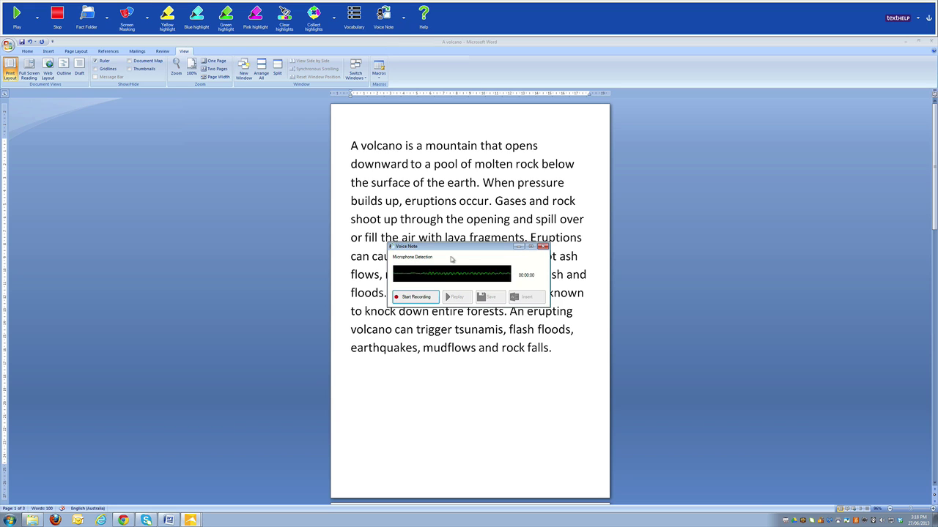
click(411, 298)
click(411, 297)
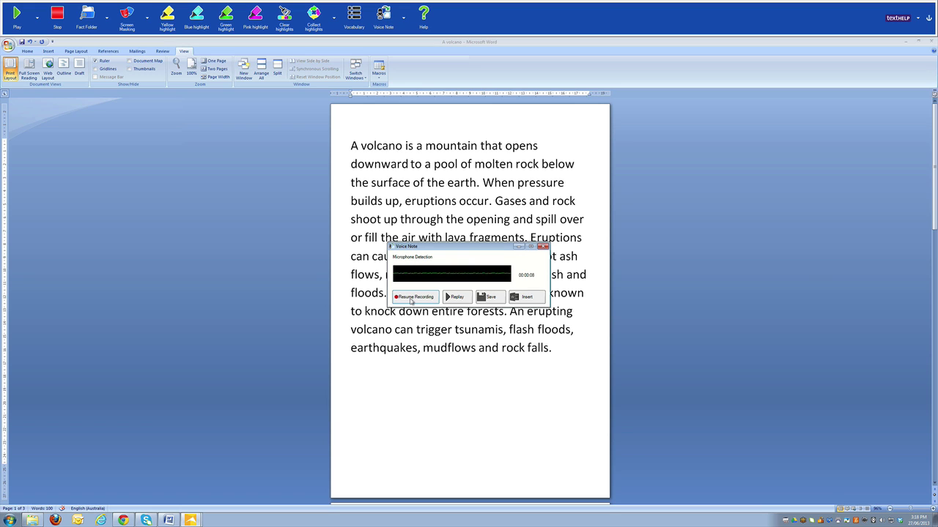
click(530, 299)
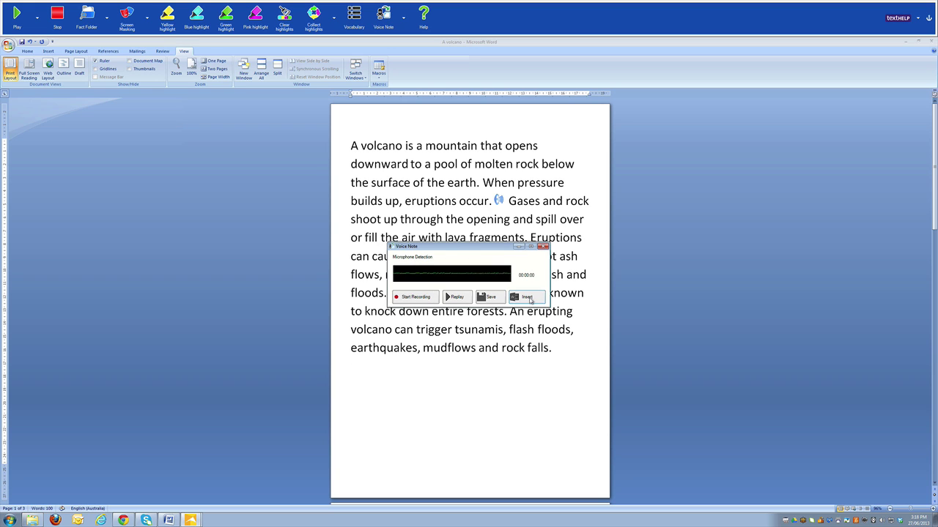
click(543, 247)
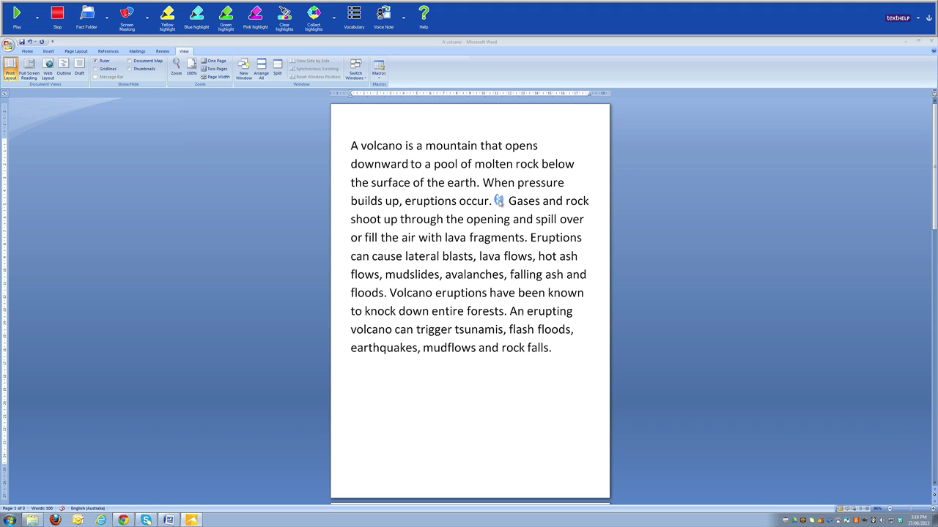
Step: Play the voice note inserted in the text and close the media player
double_click(498, 200)
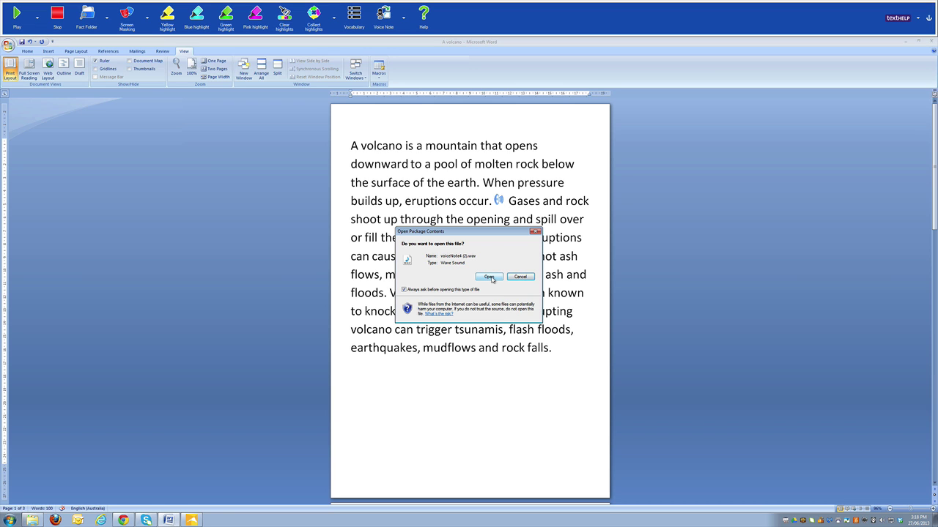
click(489, 277)
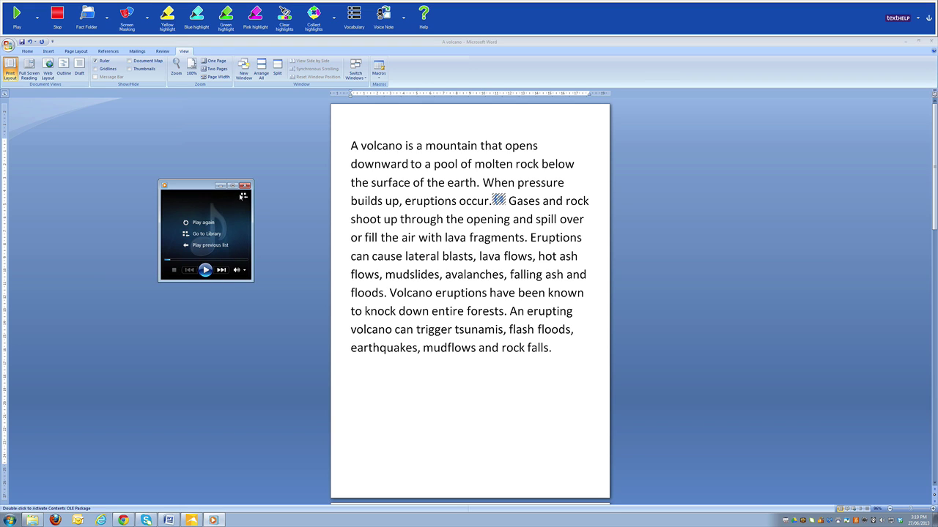
click(246, 186)
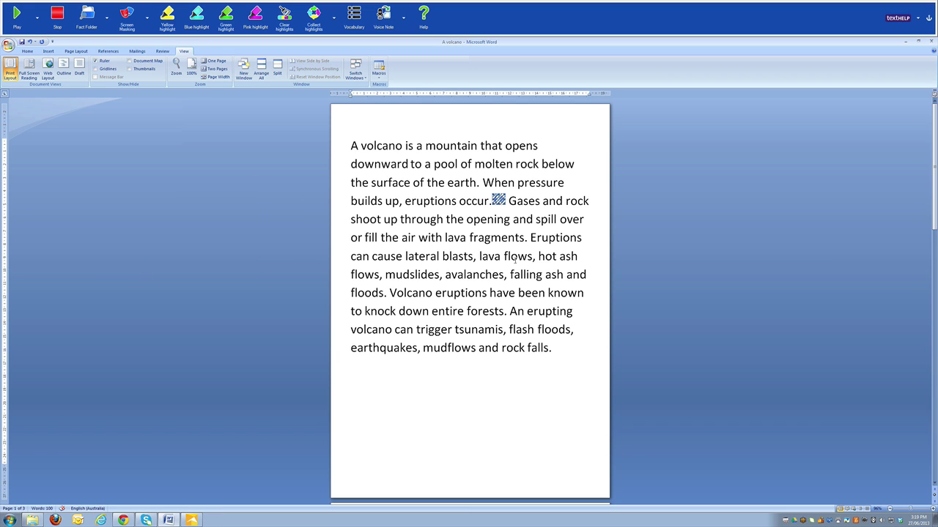